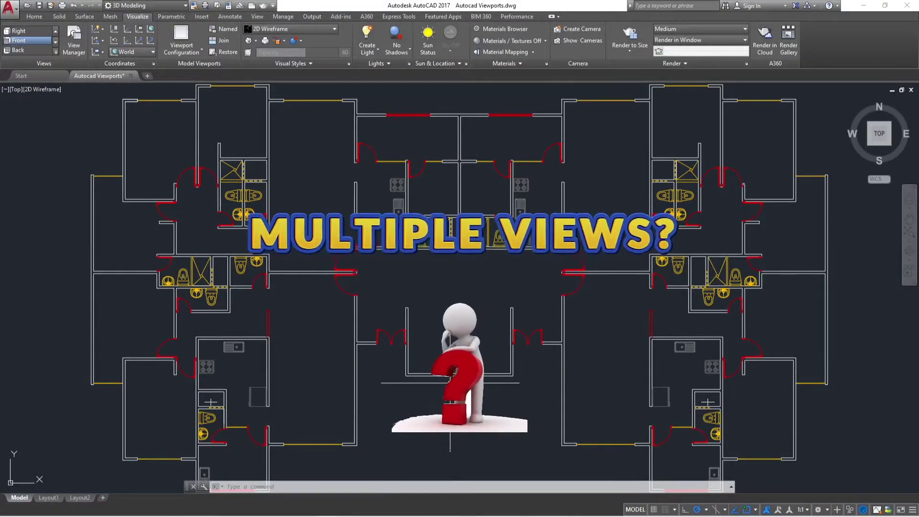
Divide the drawing area with the Three: Left viewport layout, then reopen the Viewports dialog
{"action": "scroll", "coordinate": [448, 378], "scroll_direction": "down", "scroll_amount": 2}
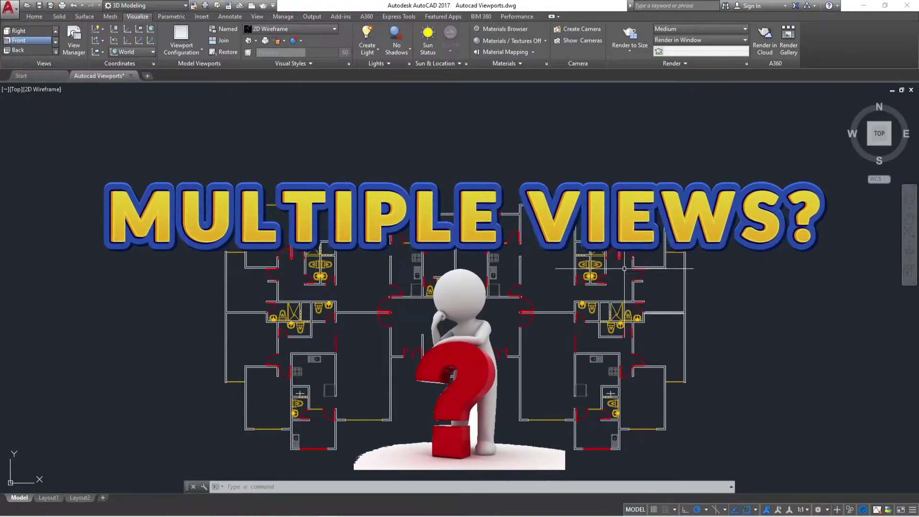
{"action": "middle_click_drag", "start_coordinate": [455, 169], "coordinate": [455, 131]}
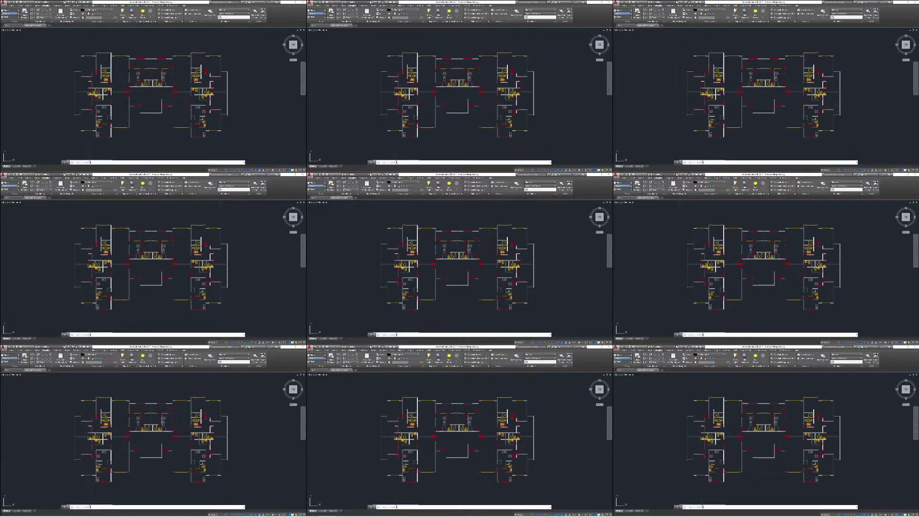
{"action": "type", "text": "v"}
{"action": "type", "text": "i"}
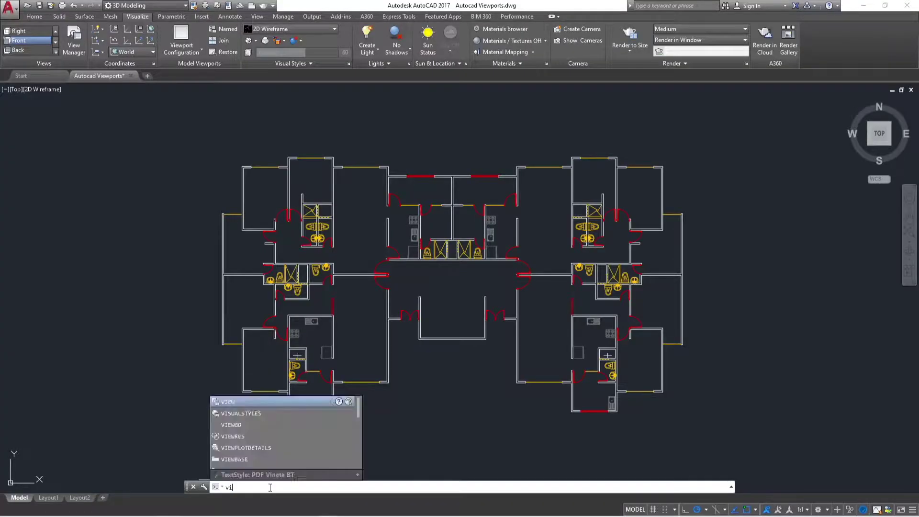
{"action": "key", "text": "Return"}
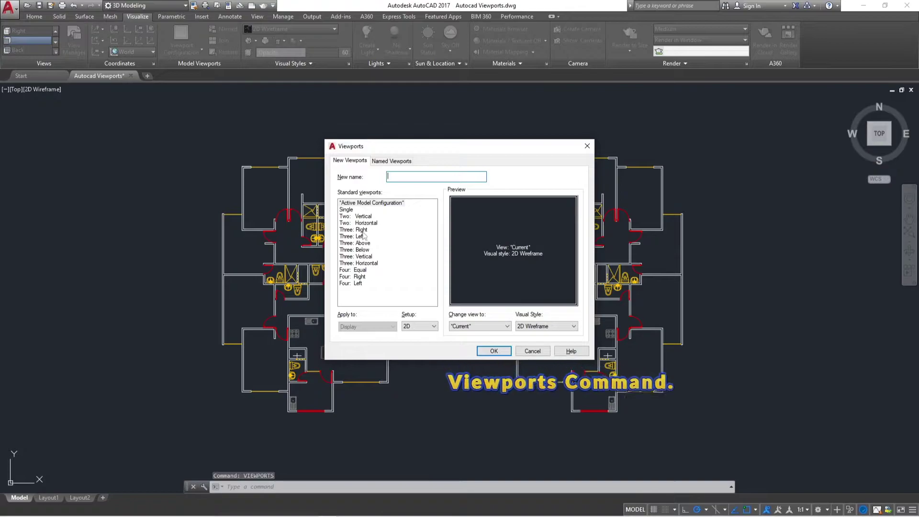
{"action": "left_click", "coordinate": [356, 217]}
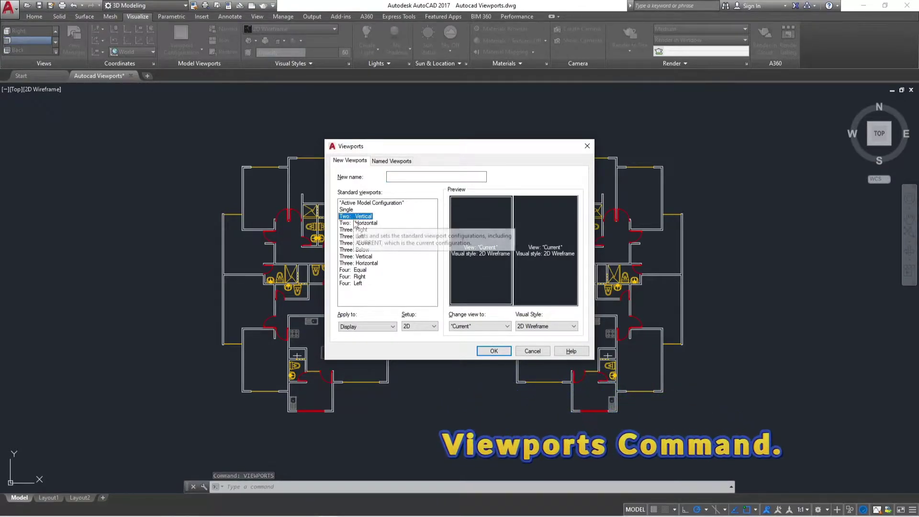
{"action": "left_click", "coordinate": [354, 223]}
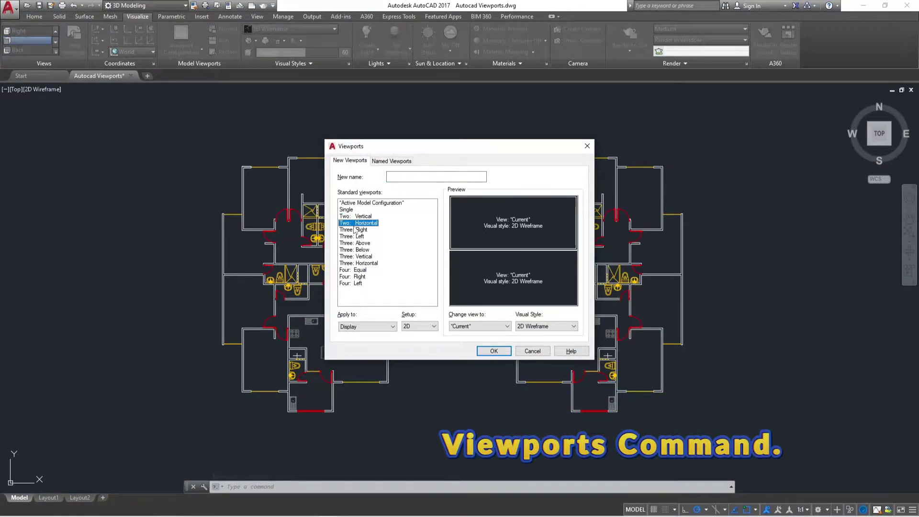
{"action": "left_click", "coordinate": [354, 230]}
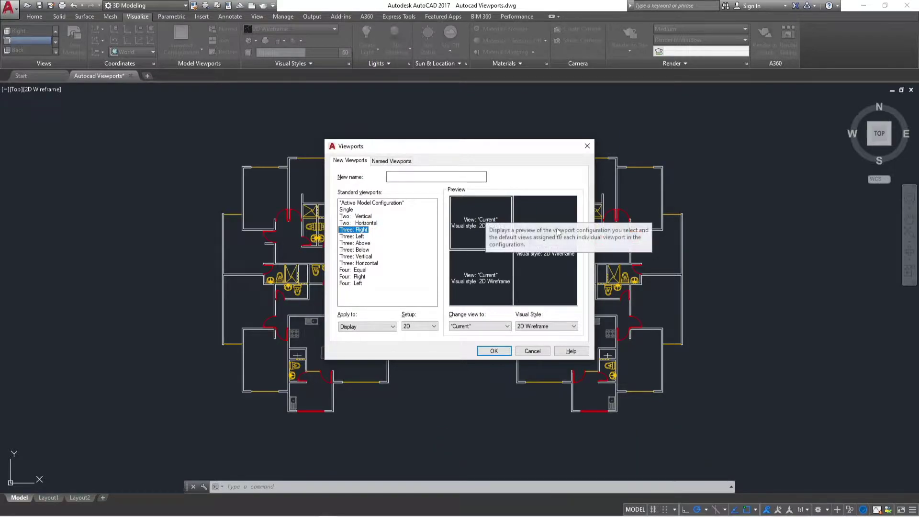
{"action": "left_click", "coordinate": [360, 237]}
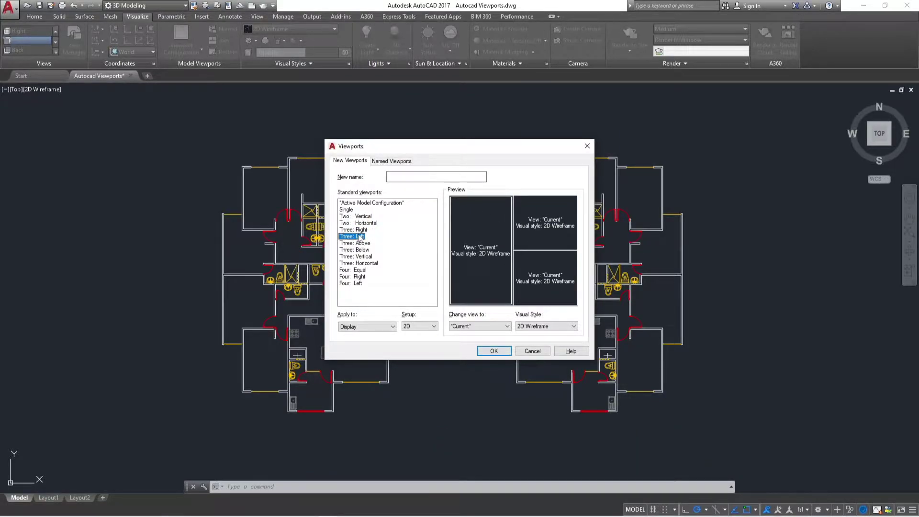
{"action": "left_click", "coordinate": [493, 352]}
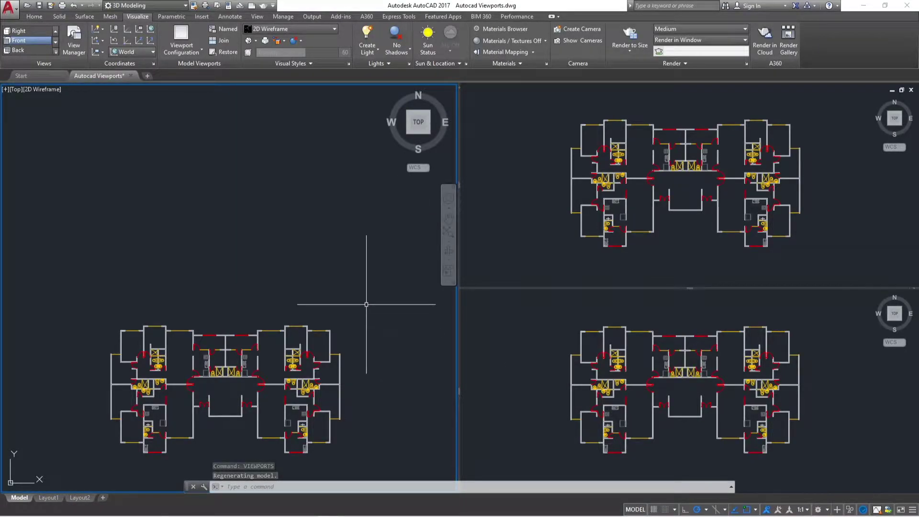
{"action": "type", "text": "vi"}
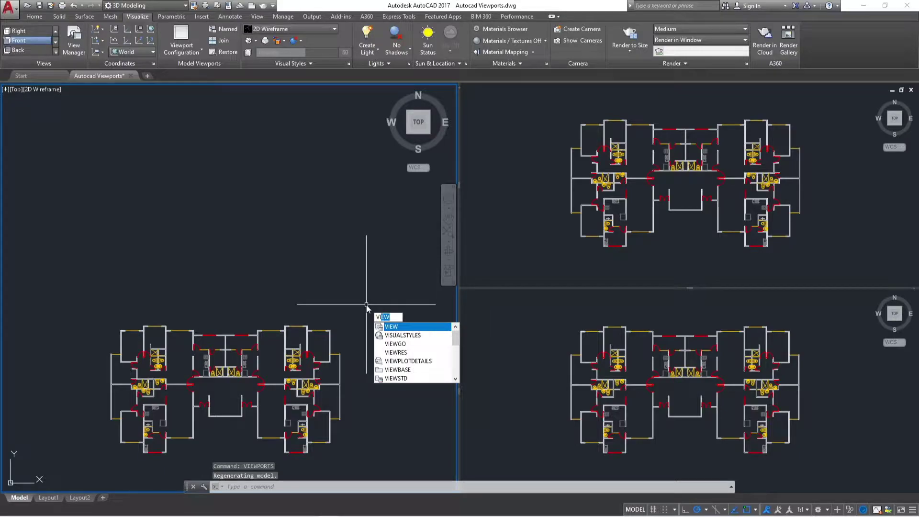
{"action": "type", "text": "po"}
{"action": "key", "text": "Return"}
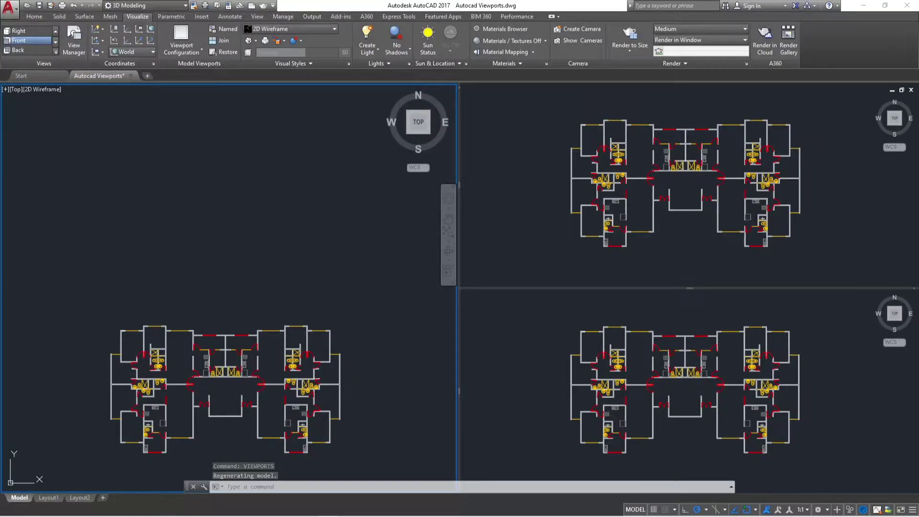
Apply the Four: Right viewport layout, keeping 2D Wireframe and the *Current* view
{"action": "left_click", "coordinate": [363, 251]}
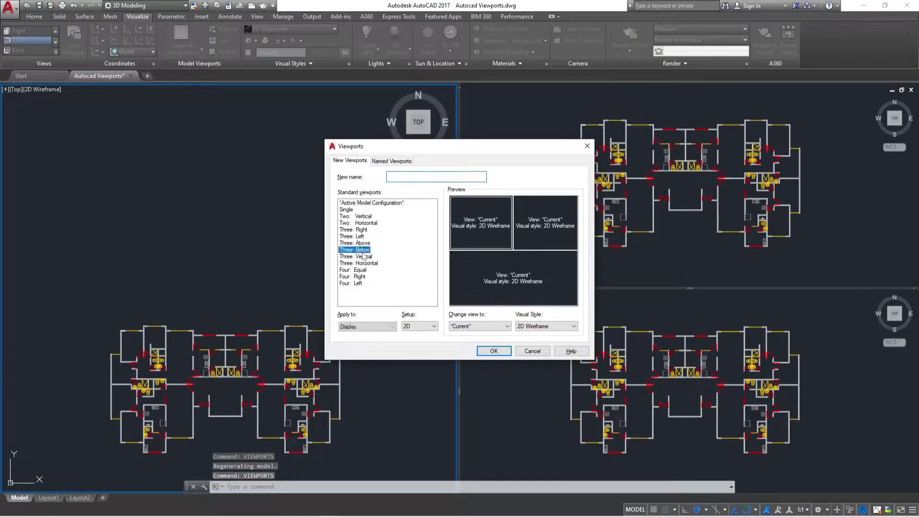
{"action": "left_click", "coordinate": [364, 257]}
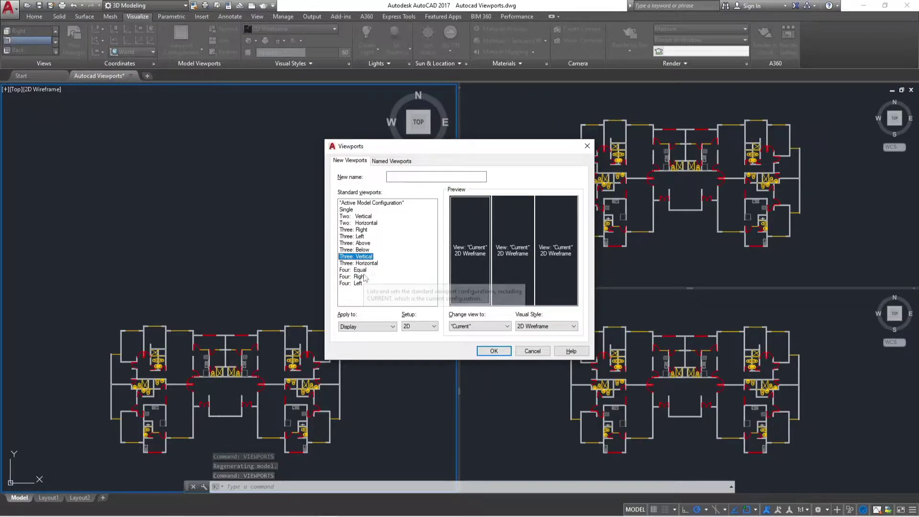
{"action": "left_click", "coordinate": [363, 277]}
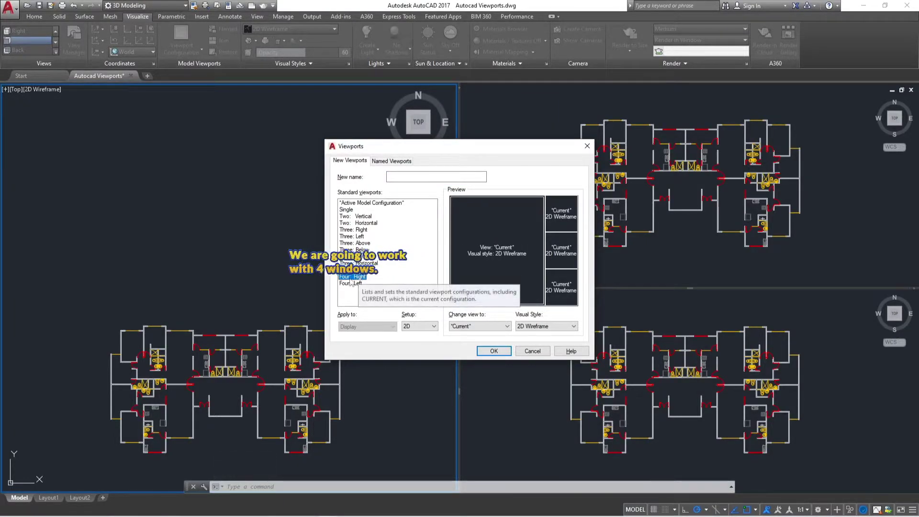
{"action": "left_click", "coordinate": [572, 325]}
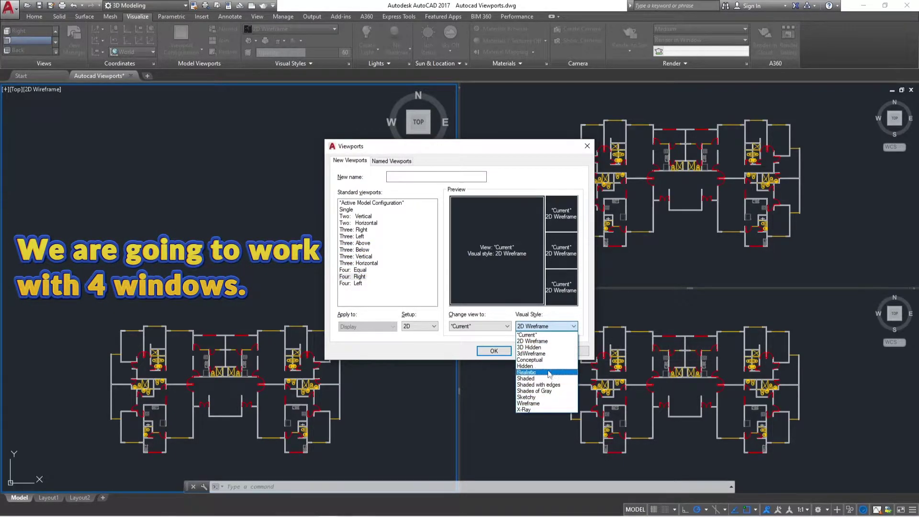
{"action": "left_click", "coordinate": [530, 340]}
{"action": "left_click", "coordinate": [478, 327]}
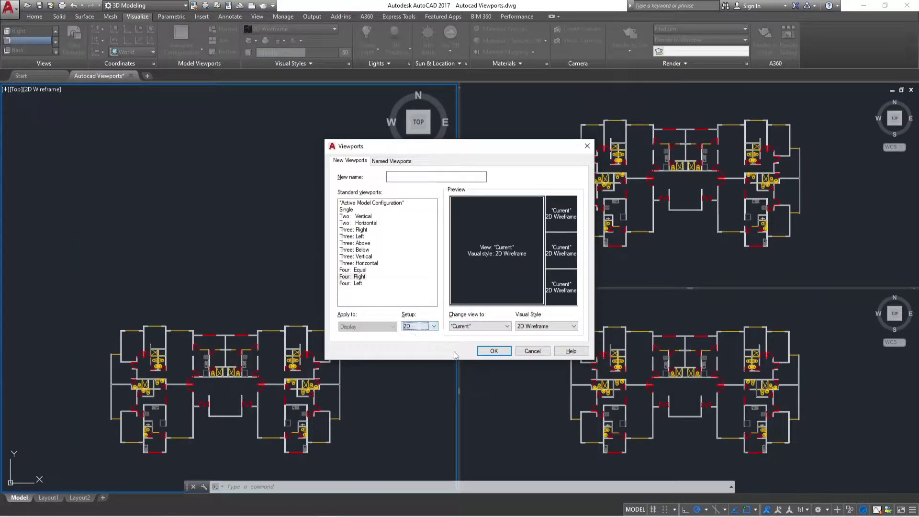
{"action": "left_click", "coordinate": [494, 352]}
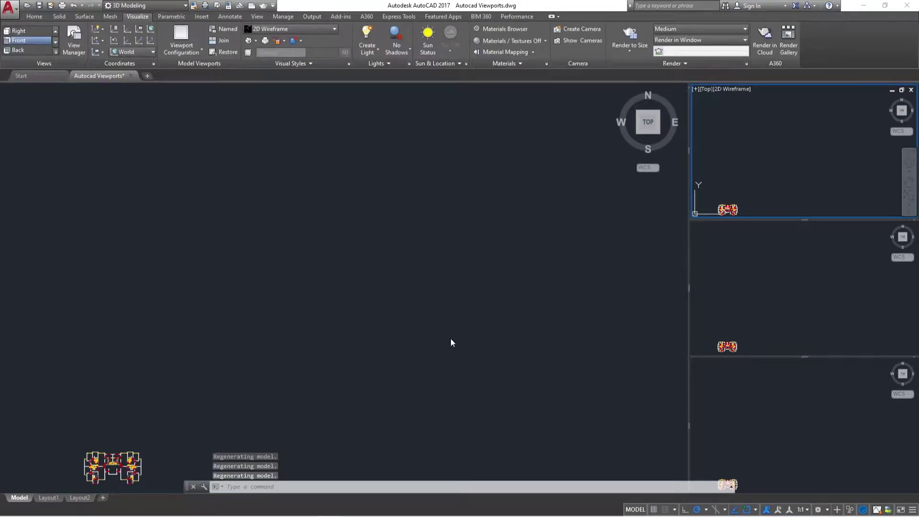
Zoom the large left viewport to extents so the whole floor plan fits
{"action": "left_click", "coordinate": [451, 343]}
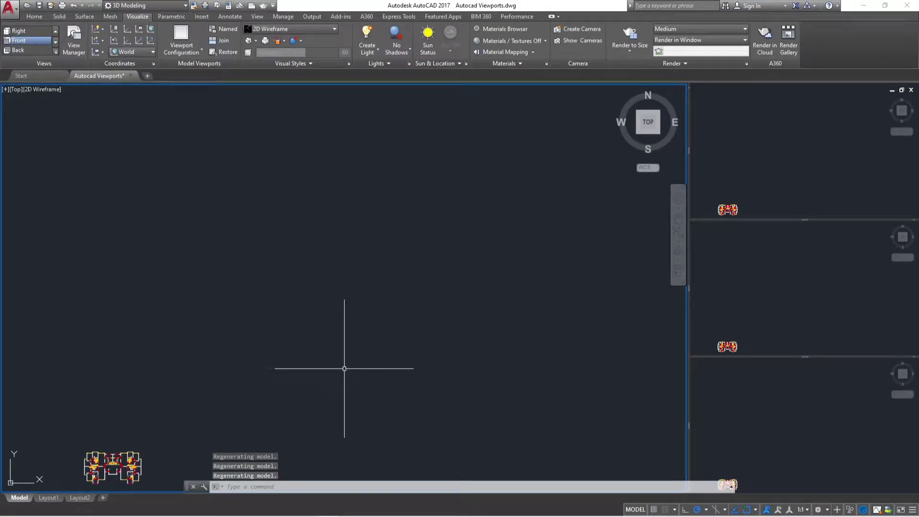
{"action": "type", "text": "z"}
{"action": "key", "text": "Return"}
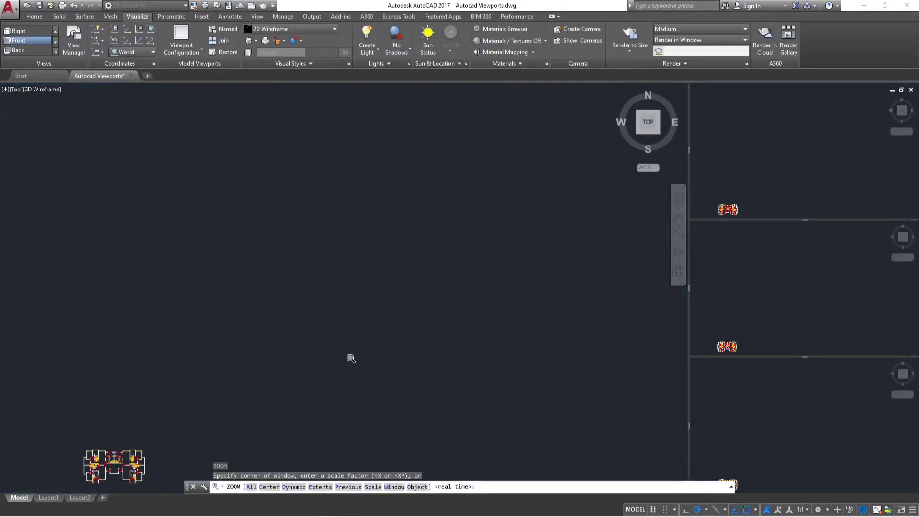
{"action": "type", "text": "e"}
{"action": "key", "text": "Return"}
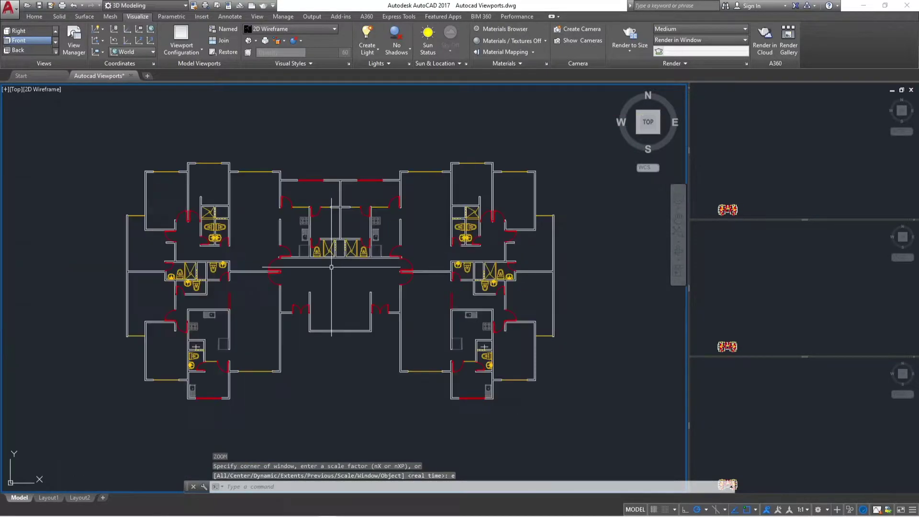
Try several ViewCube angles, then set the left viewport to Top view
{"action": "left_click", "coordinate": [648, 123]}
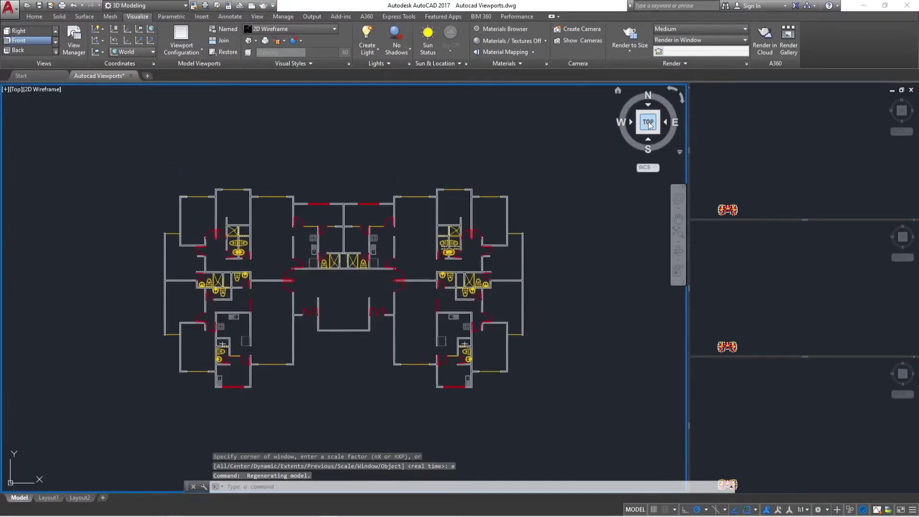
{"action": "left_click", "coordinate": [637, 133]}
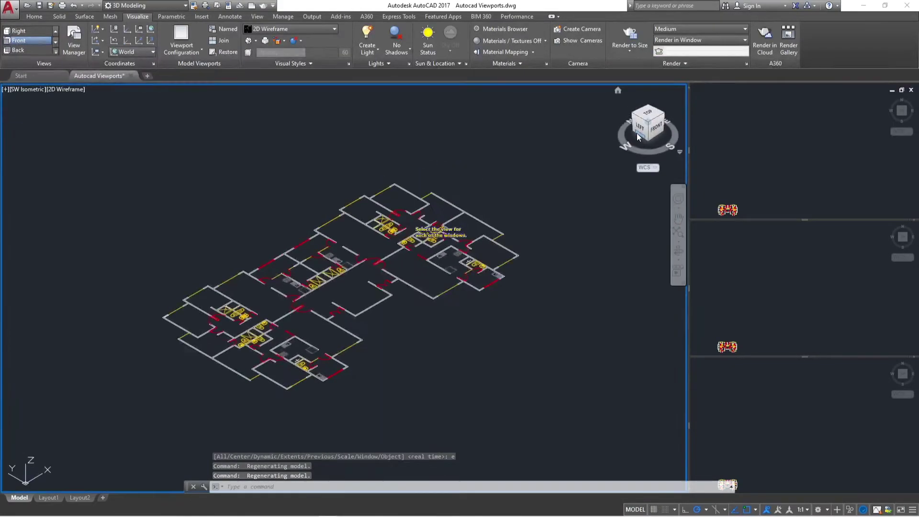
{"action": "left_click", "coordinate": [655, 130]}
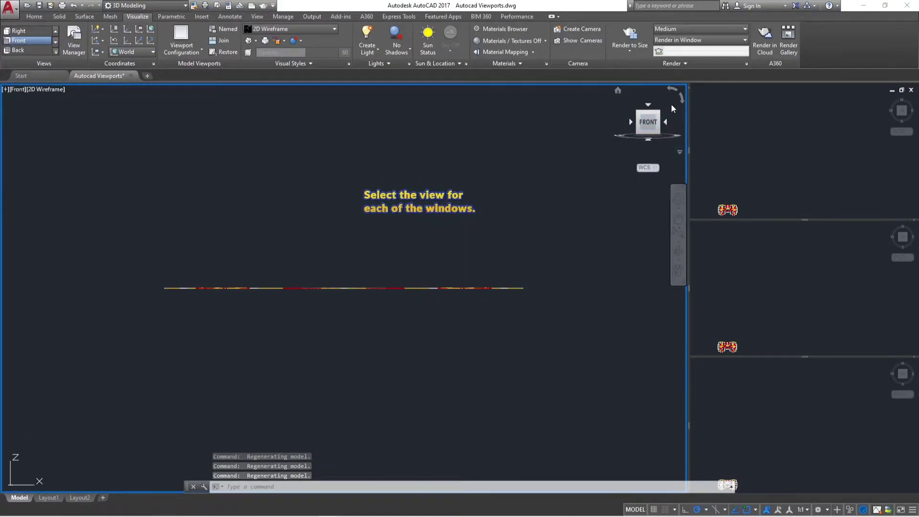
{"action": "left_click", "coordinate": [637, 133]}
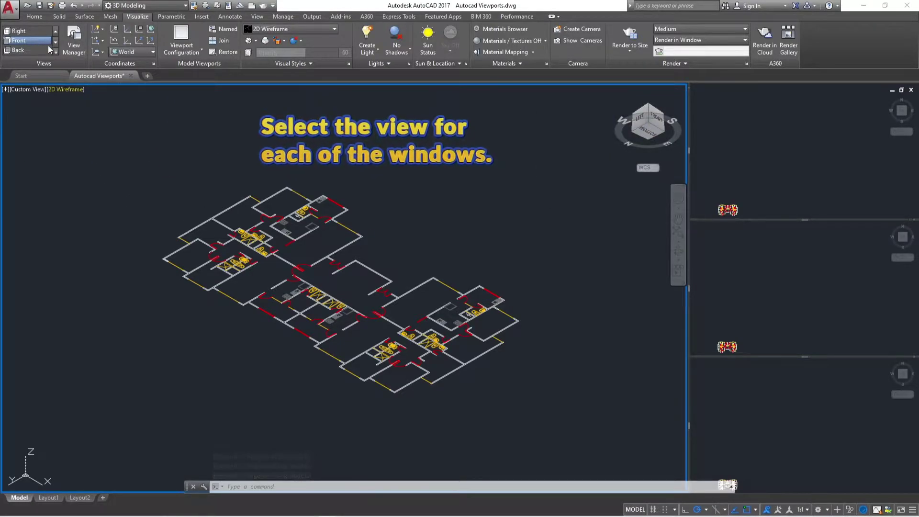
{"action": "left_click", "coordinate": [55, 30]}
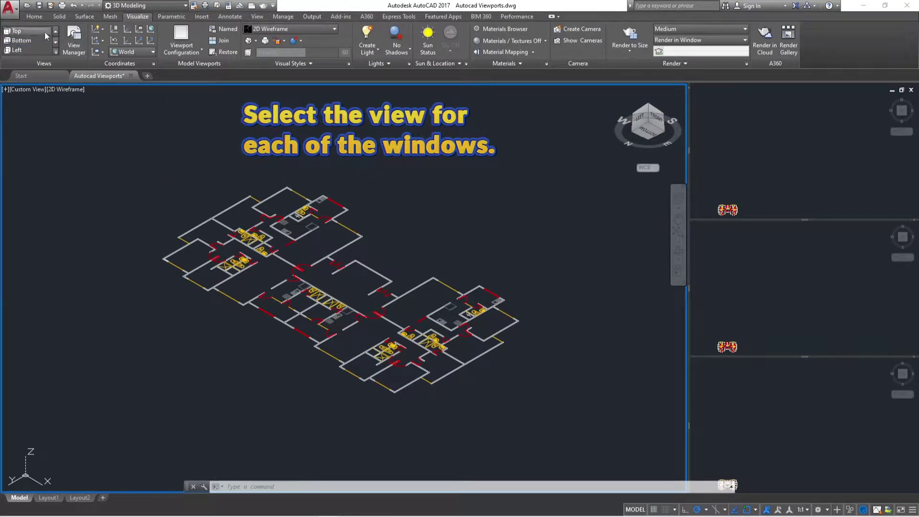
{"action": "left_click", "coordinate": [23, 31]}
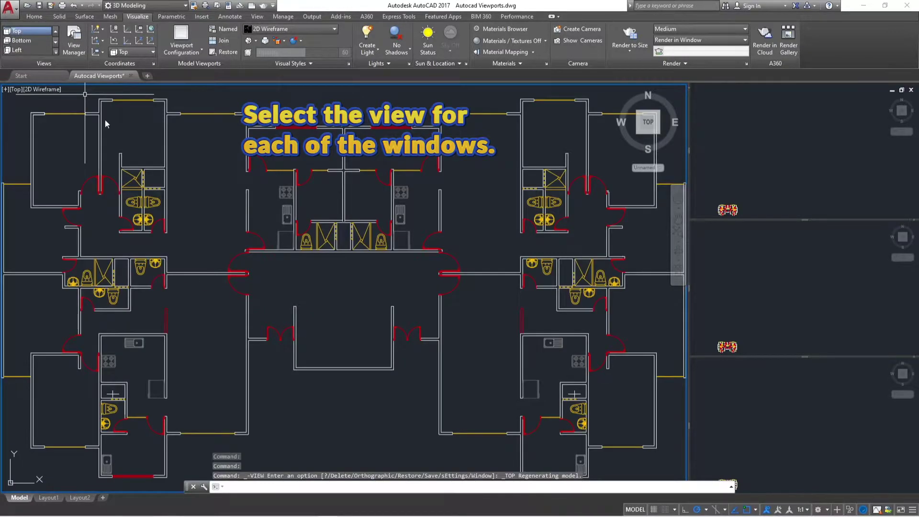
{"action": "scroll", "coordinate": [306, 325], "scroll_direction": "down", "scroll_amount": 2}
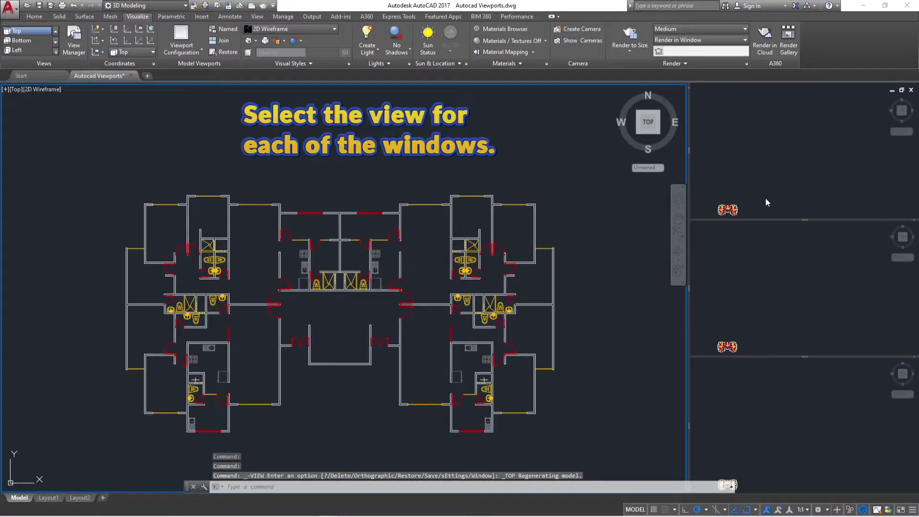
{"action": "left_click", "coordinate": [776, 188]}
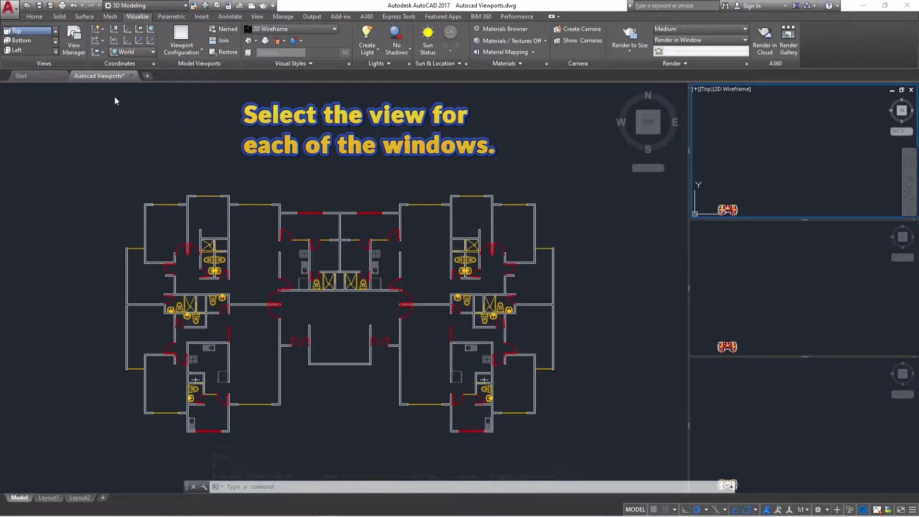
Set the three right-hand viewports to SW Isometric, Right and Front views, top to bottom
{"action": "left_click", "coordinate": [56, 52]}
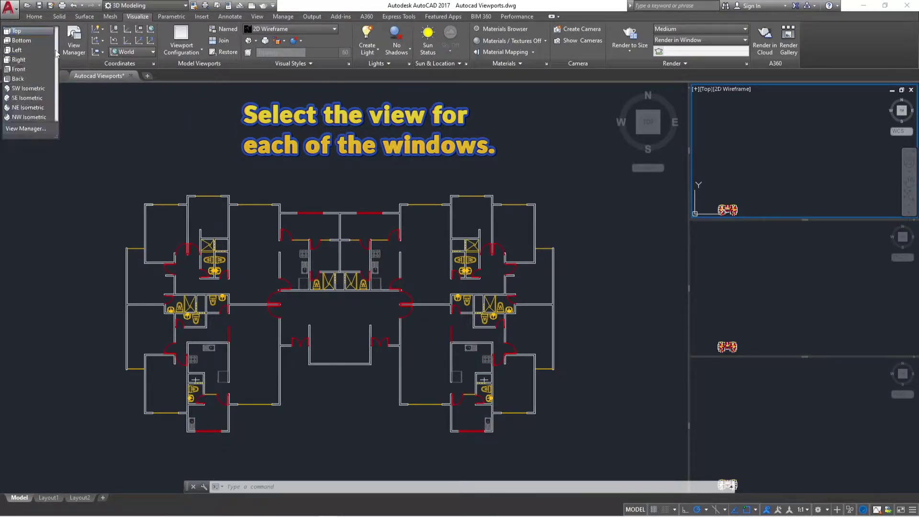
{"action": "left_click", "coordinate": [28, 89]}
{"action": "left_click", "coordinate": [804, 293]}
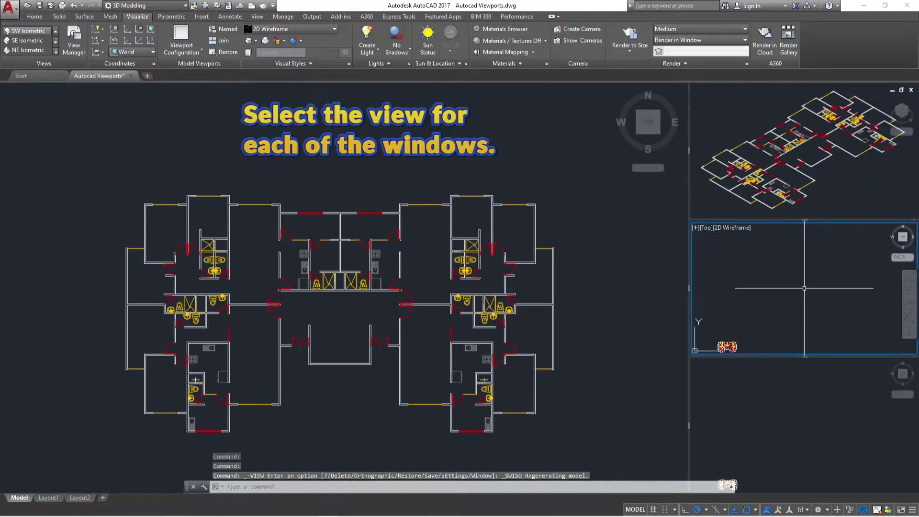
{"action": "left_click", "coordinate": [56, 52]}
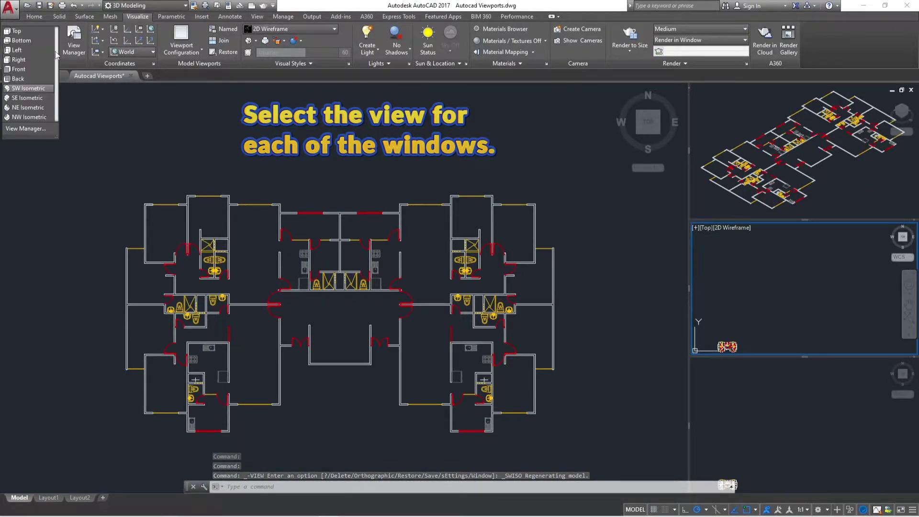
{"action": "left_click", "coordinate": [31, 63]}
{"action": "left_click", "coordinate": [771, 421]}
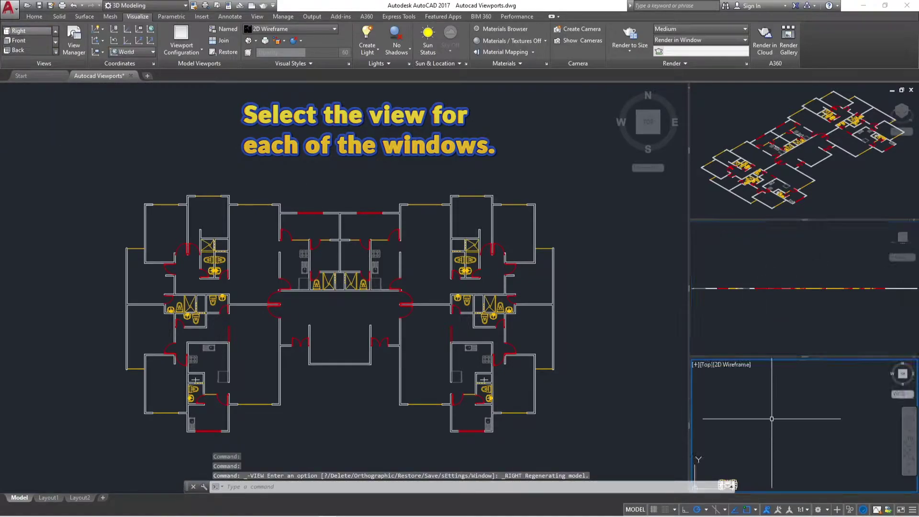
{"action": "left_click", "coordinate": [56, 51]}
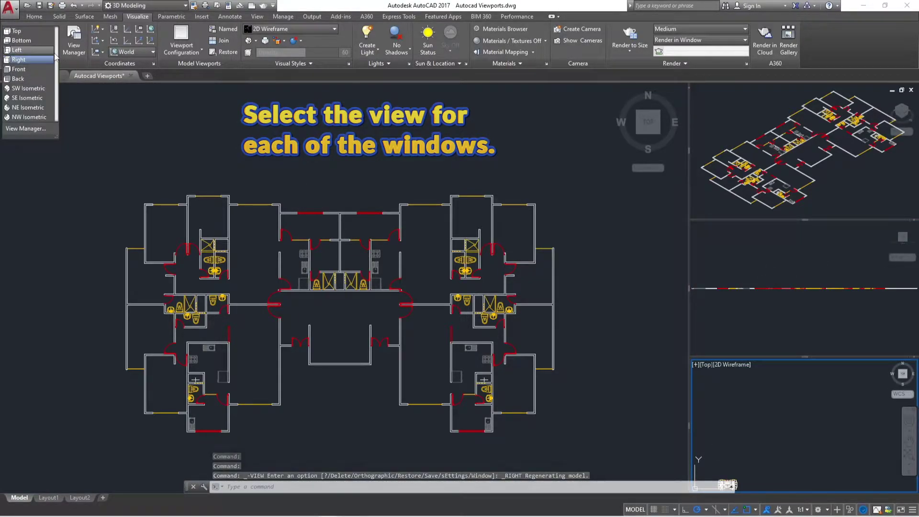
{"action": "left_click", "coordinate": [41, 70]}
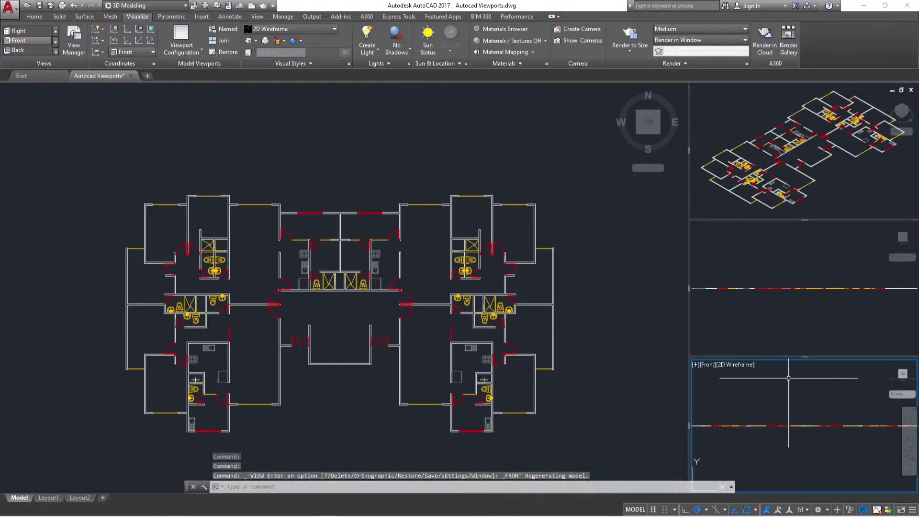
{"action": "left_click", "coordinate": [641, 276]}
{"action": "scroll", "coordinate": [617, 211], "scroll_direction": "down", "scroll_amount": 3}
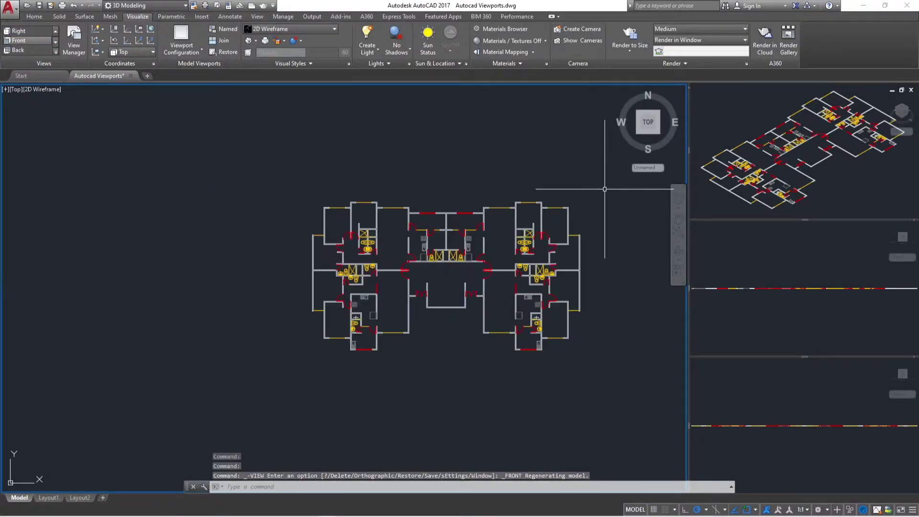
{"action": "middle_click_drag", "start_coordinate": [604, 347], "coordinate": [452, 343]}
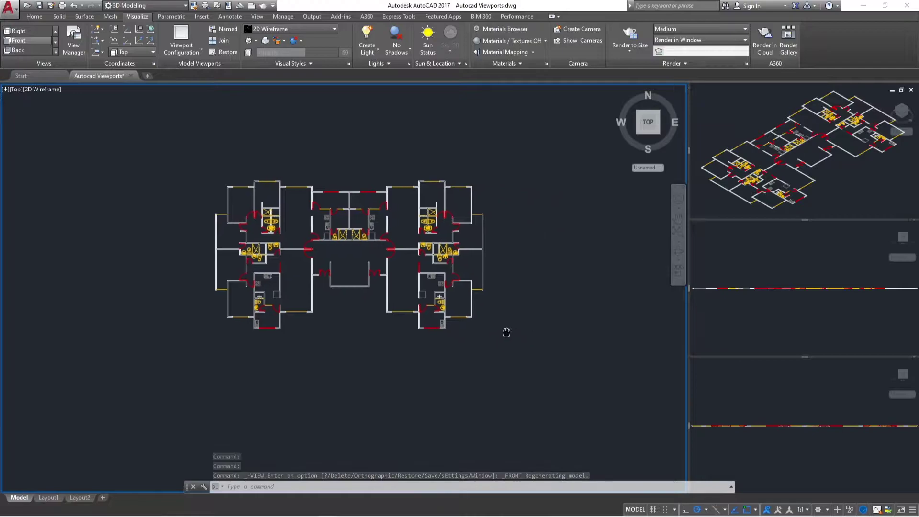
{"action": "scroll", "coordinate": [277, 441], "scroll_direction": "up", "scroll_amount": 1}
{"action": "scroll", "coordinate": [318, 386], "scroll_direction": "up", "scroll_amount": 1}
{"action": "scroll", "coordinate": [310, 360], "scroll_direction": "down", "scroll_amount": 2}
{"action": "type", "text": "PL"}
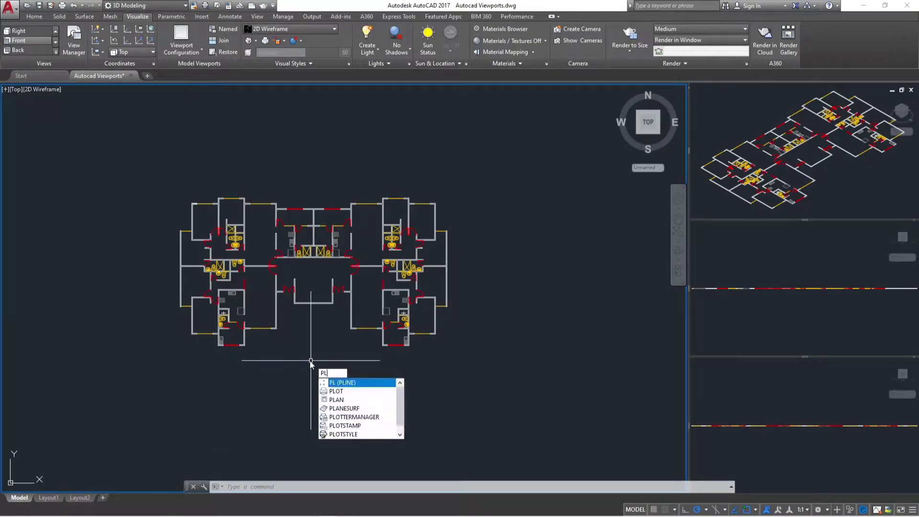
{"action": "key", "text": "Return"}
{"action": "left_click", "coordinate": [310, 360]}
{"action": "left_click", "coordinate": [353, 360]}
{"action": "left_click", "coordinate": [312, 335]}
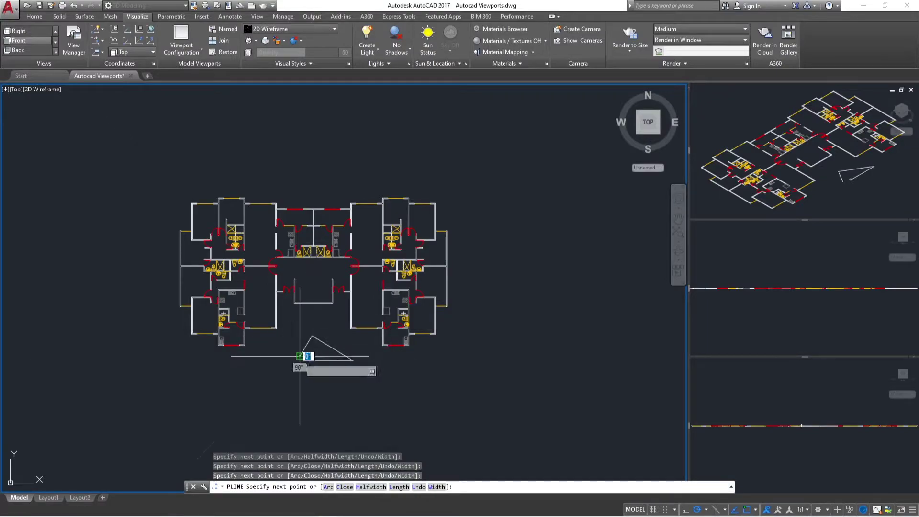
{"action": "left_click", "coordinate": [280, 388]}
{"action": "left_click", "coordinate": [344, 389]}
{"action": "left_click", "coordinate": [372, 372]}
{"action": "key", "text": "Escape"}
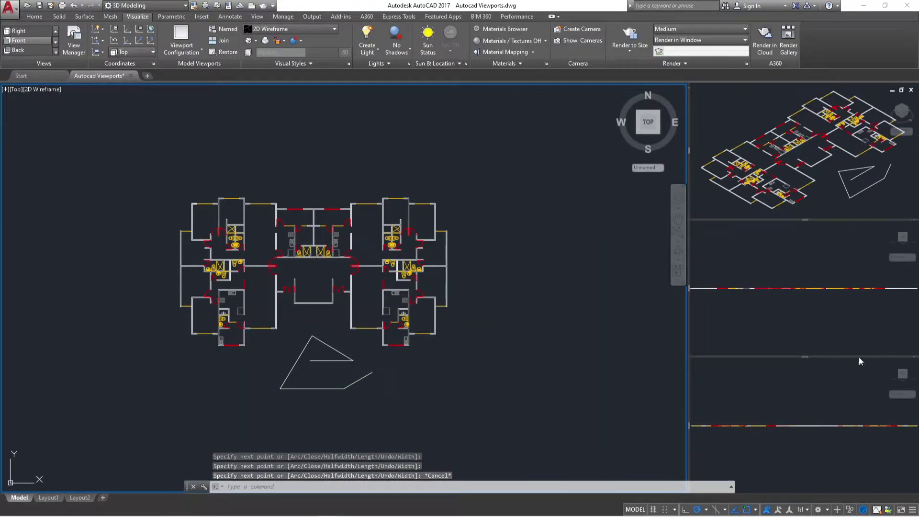
{"action": "left_click", "coordinate": [442, 410]}
{"action": "left_click", "coordinate": [358, 368]}
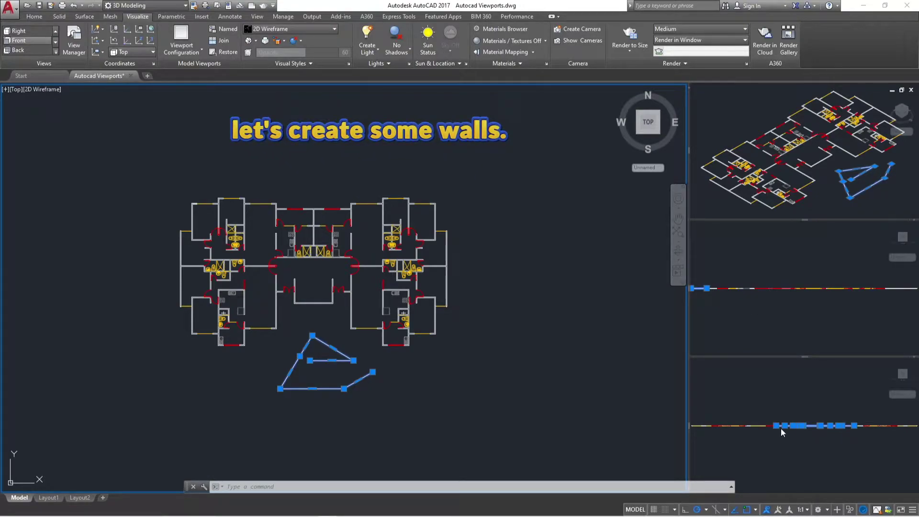
{"action": "key", "text": "Escape"}
{"action": "key", "text": "Escape"}
{"action": "left_click", "coordinate": [438, 397]}
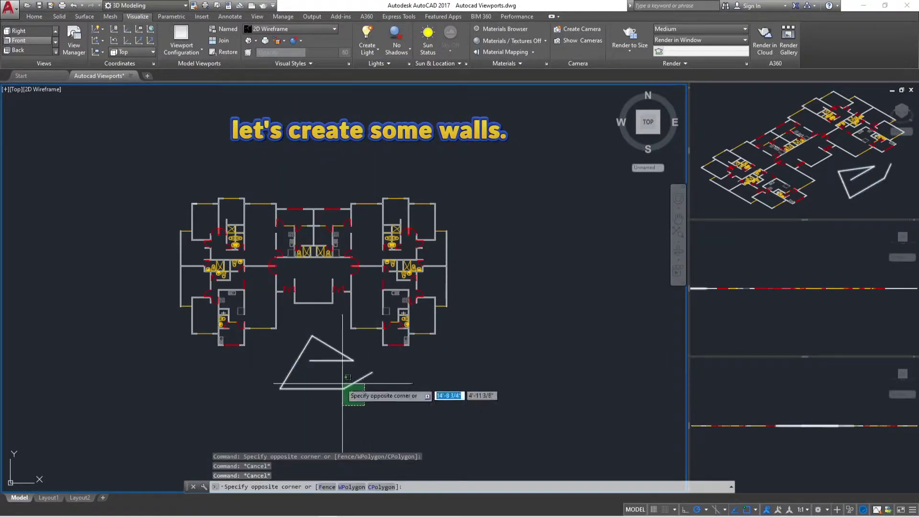
{"action": "left_click", "coordinate": [344, 382]}
{"action": "left_click", "coordinate": [387, 362]}
{"action": "type", "text": "e"}
{"action": "key", "text": "Return"}
{"action": "scroll", "coordinate": [389, 363], "scroll_direction": "up", "scroll_amount": 2}
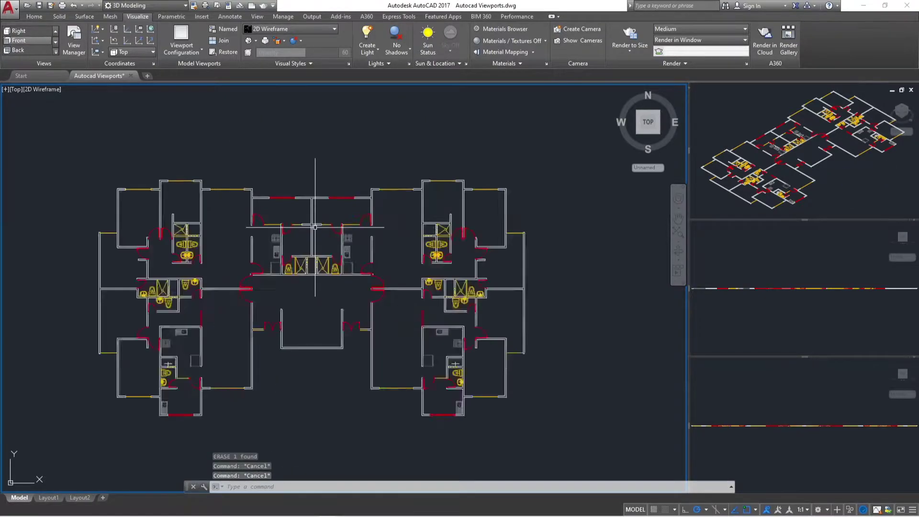
{"action": "scroll", "coordinate": [412, 240], "scroll_direction": "up", "scroll_amount": 2}
Use BOUNDARY Pick Points inside three right-apartment rooms to create closed wall polylines
{"action": "scroll", "coordinate": [426, 188], "scroll_direction": "up", "scroll_amount": 1}
{"action": "type", "text": "BO"}
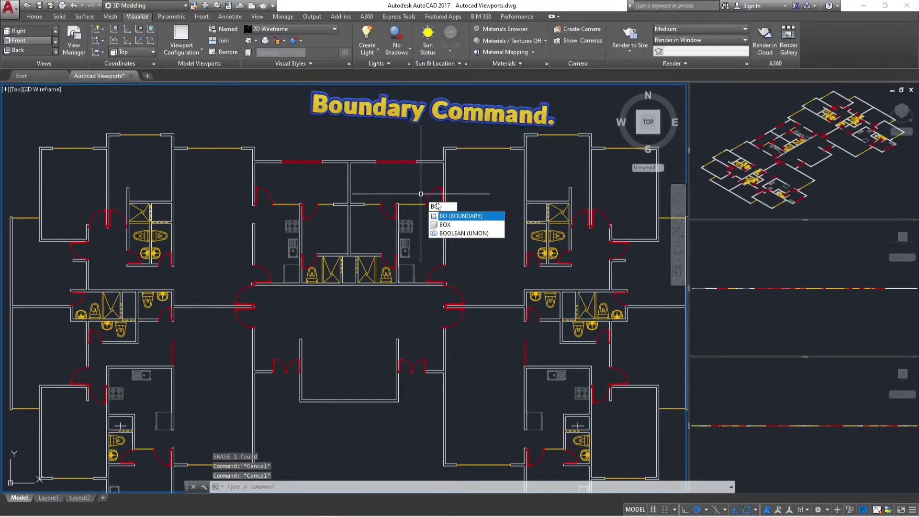
{"action": "left_click", "coordinate": [462, 218]}
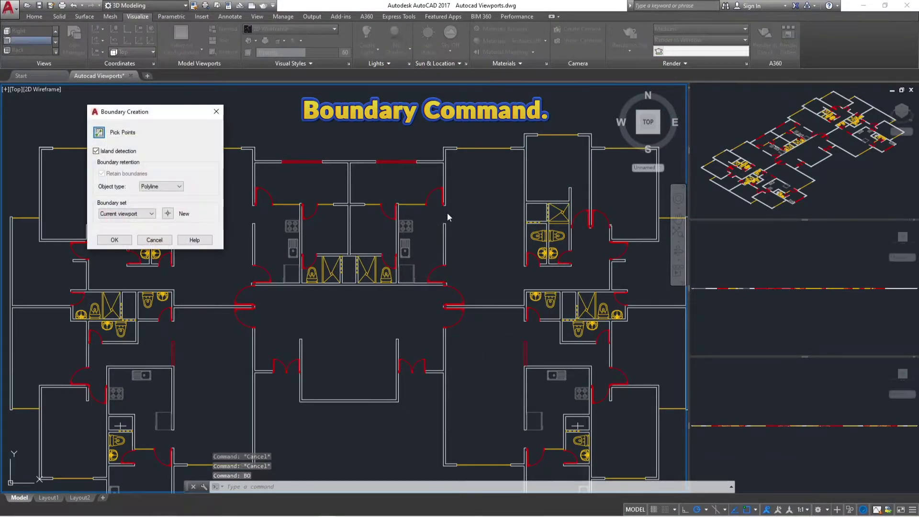
{"action": "left_click", "coordinate": [115, 240]}
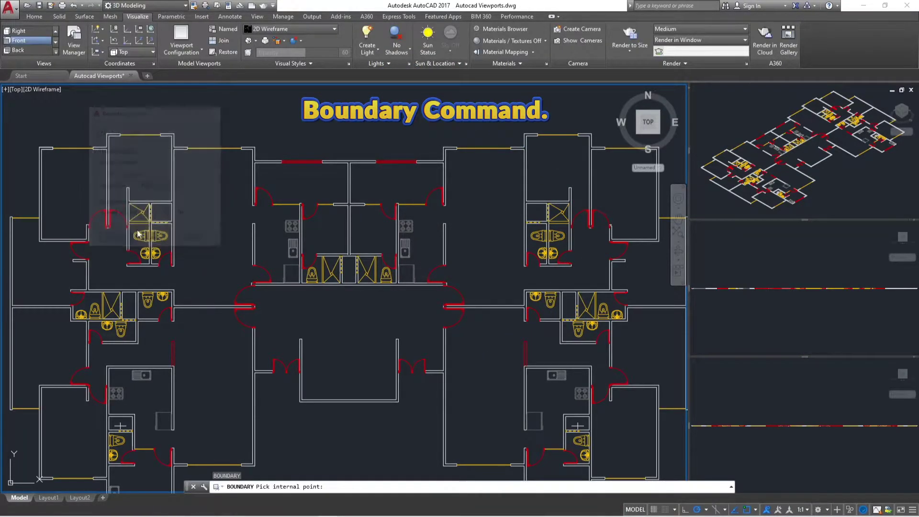
{"action": "scroll", "coordinate": [397, 168], "scroll_direction": "down", "scroll_amount": 2}
{"action": "scroll", "coordinate": [462, 157], "scroll_direction": "up", "scroll_amount": 3}
{"action": "scroll", "coordinate": [462, 156], "scroll_direction": "up", "scroll_amount": 2}
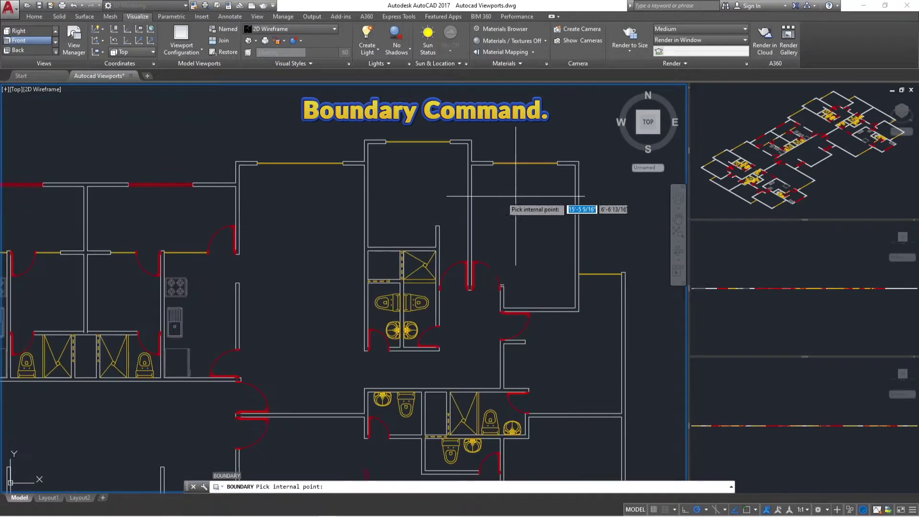
{"action": "left_click", "coordinate": [467, 178]}
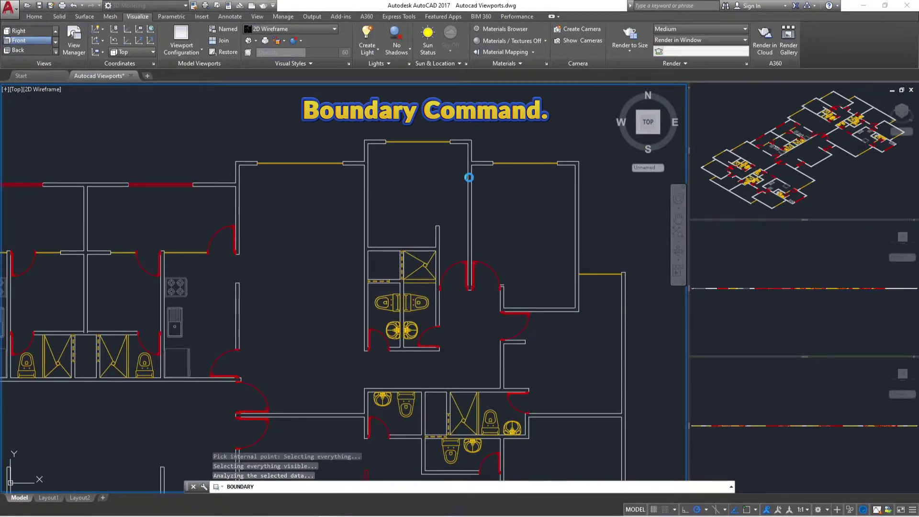
{"action": "scroll", "coordinate": [417, 189], "scroll_direction": "down", "scroll_amount": 2}
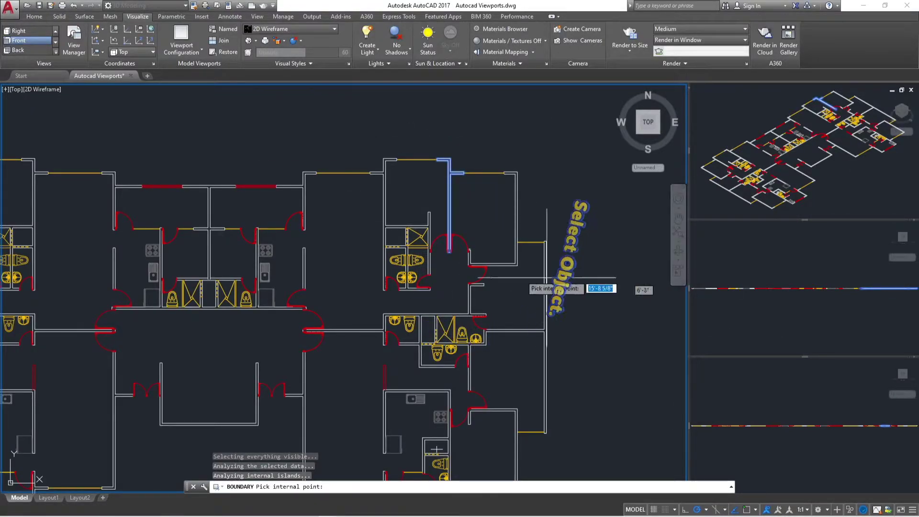
{"action": "scroll", "coordinate": [382, 191], "scroll_direction": "up", "scroll_amount": 2}
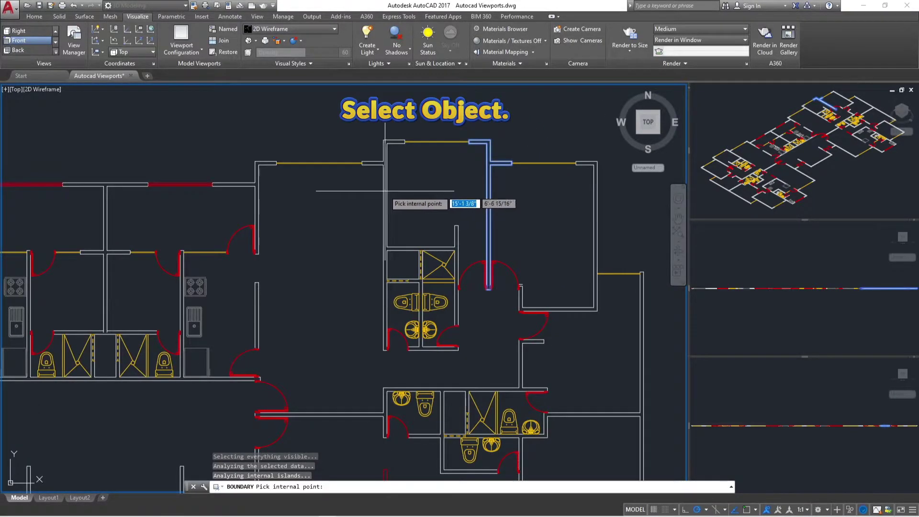
{"action": "left_click", "coordinate": [431, 191]}
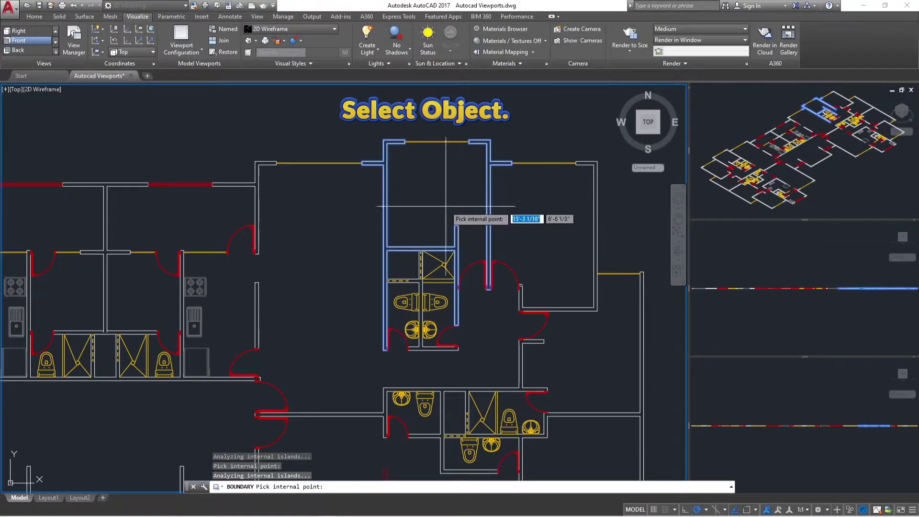
{"action": "left_click", "coordinate": [591, 196]}
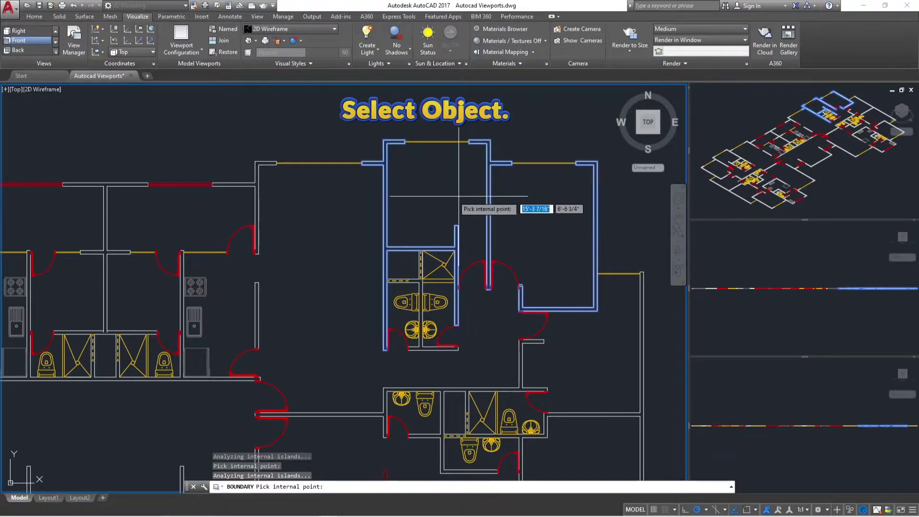
{"action": "scroll", "coordinate": [447, 196], "scroll_direction": "down", "scroll_amount": 2}
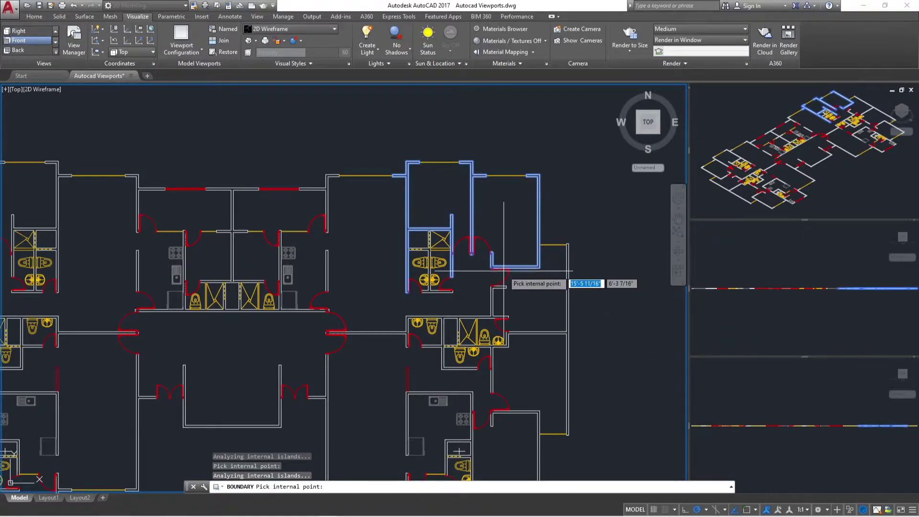
{"action": "key", "text": "Return"}
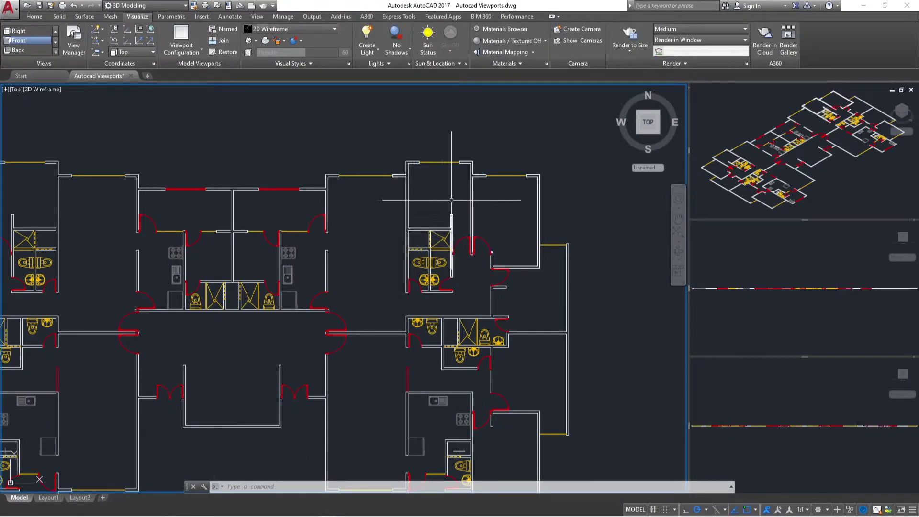
Extrude the three room outlines, including the bathroom, to a height of 2"
{"action": "type", "text": "x"}
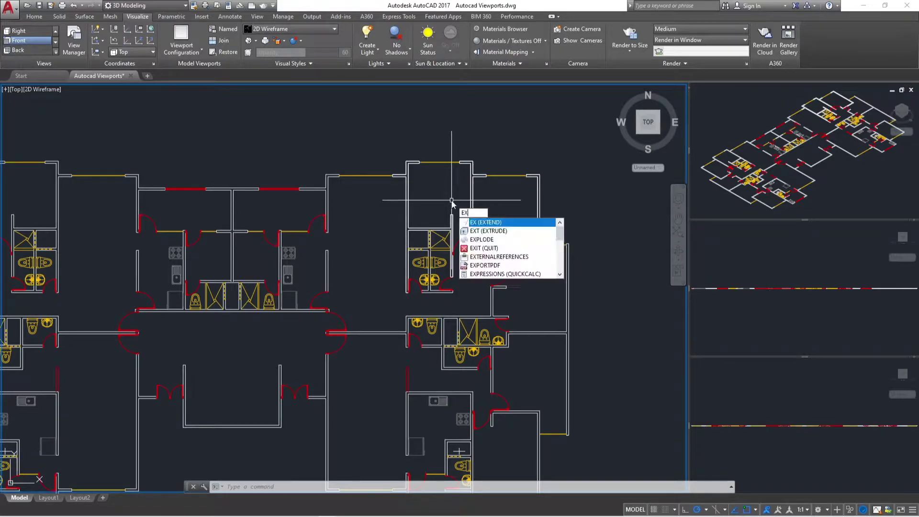
{"action": "left_click", "coordinate": [503, 232]}
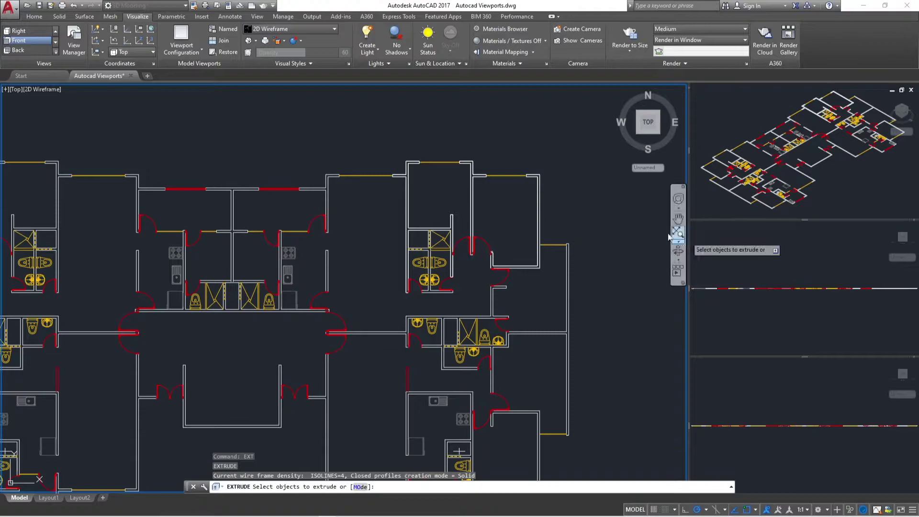
{"action": "scroll", "coordinate": [535, 215], "scroll_direction": "up", "scroll_amount": 3}
{"action": "scroll", "coordinate": [535, 214], "scroll_direction": "up", "scroll_amount": 2}
{"action": "scroll", "coordinate": [535, 215], "scroll_direction": "down", "scroll_amount": 3}
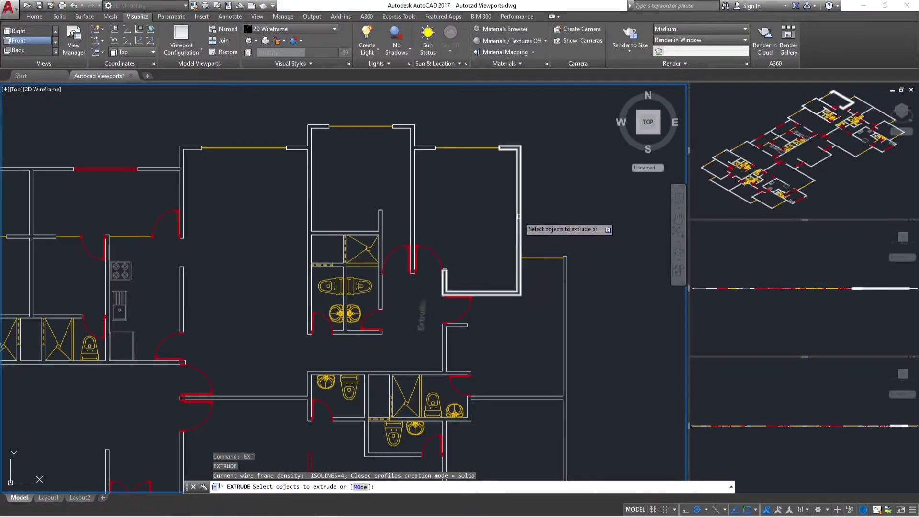
{"action": "left_click", "coordinate": [518, 217]}
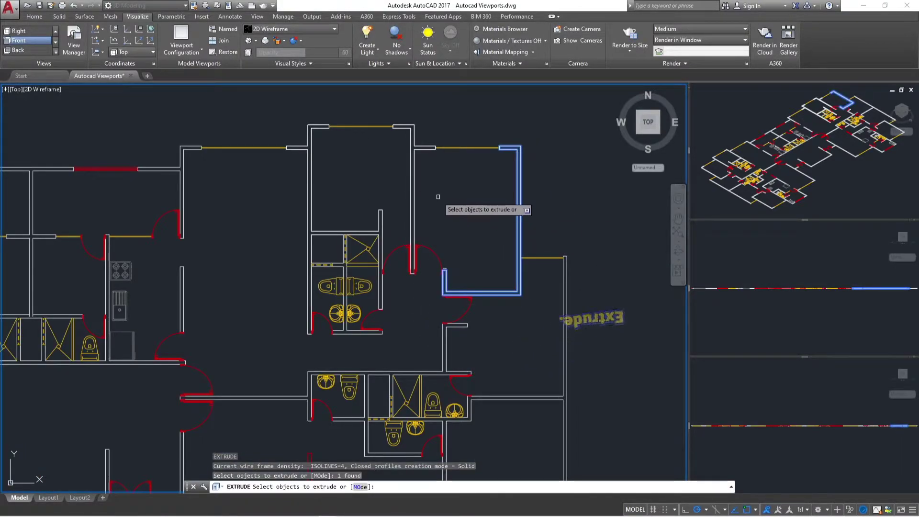
{"action": "left_click", "coordinate": [412, 207]}
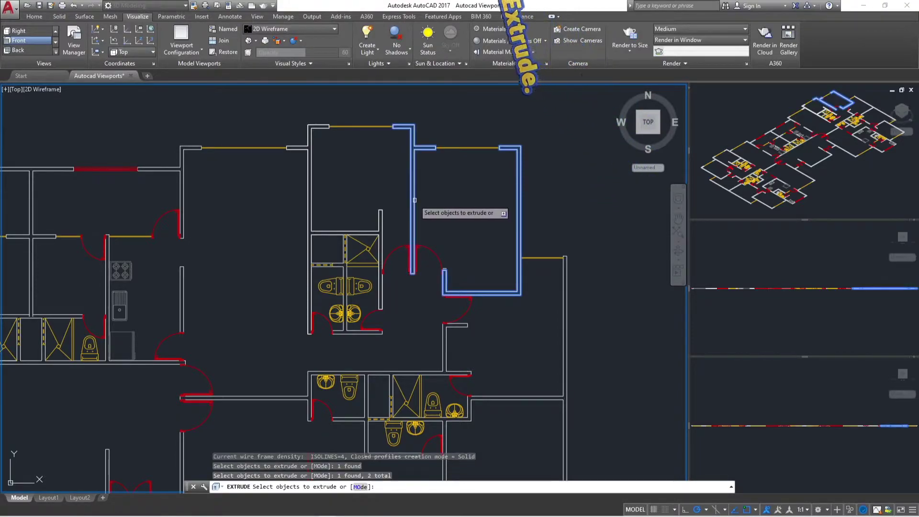
{"action": "left_click", "coordinate": [310, 192]}
{"action": "scroll", "coordinate": [310, 192], "scroll_direction": "down", "scroll_amount": 2}
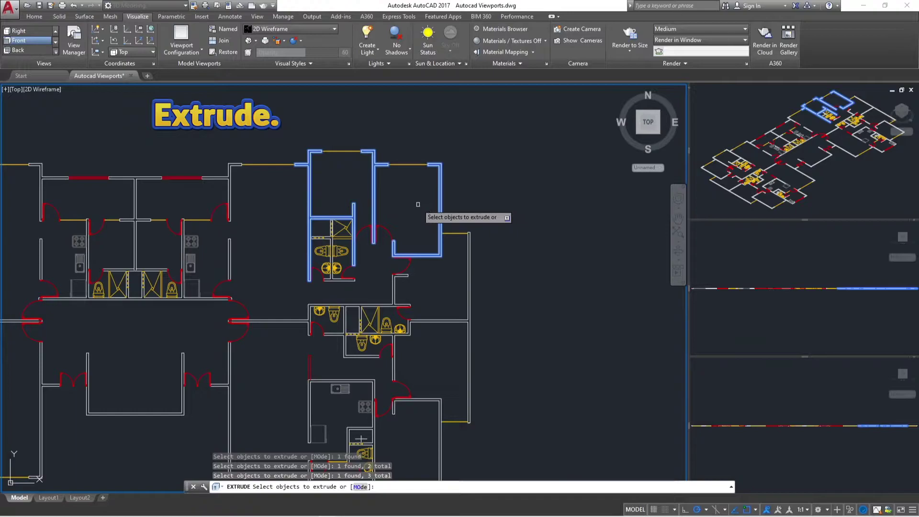
{"action": "key", "text": "Return"}
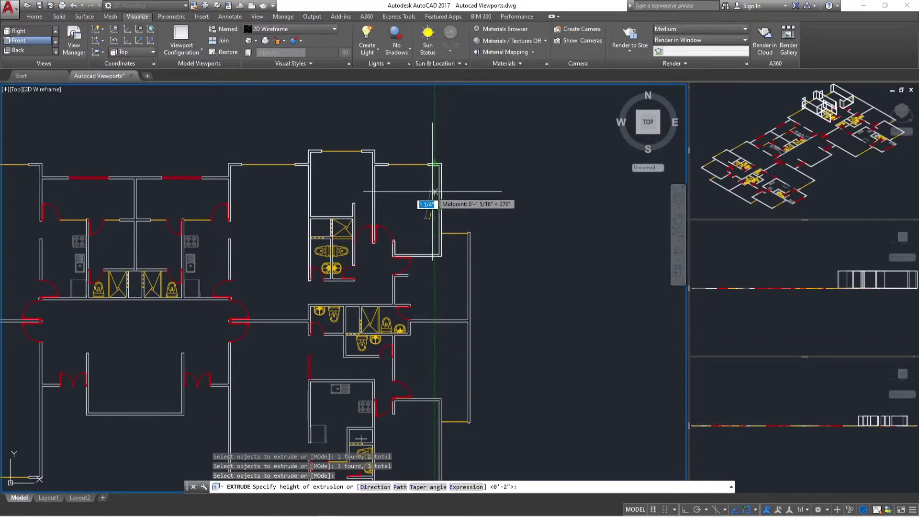
{"action": "key", "text": "Return"}
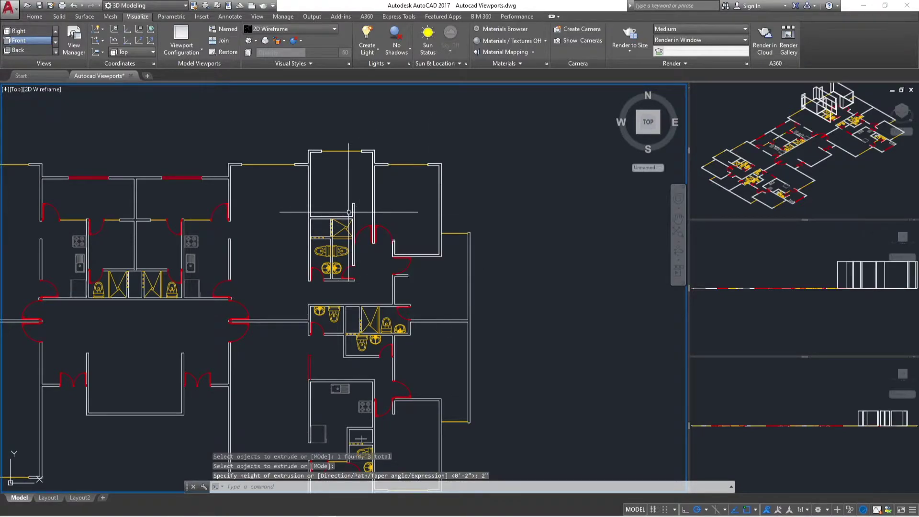
{"action": "scroll", "coordinate": [347, 209], "scroll_direction": "down", "scroll_amount": 2}
{"action": "left_click", "coordinate": [848, 180]}
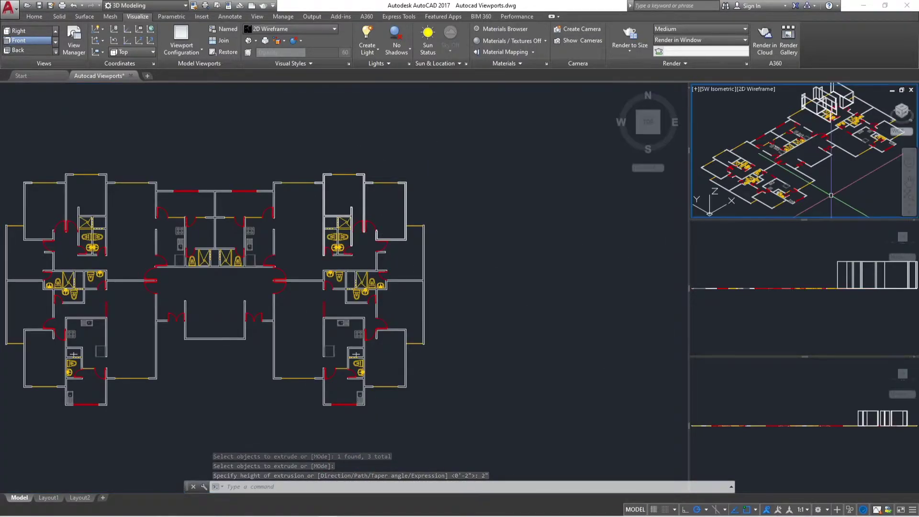
{"action": "left_click", "coordinate": [511, 335]}
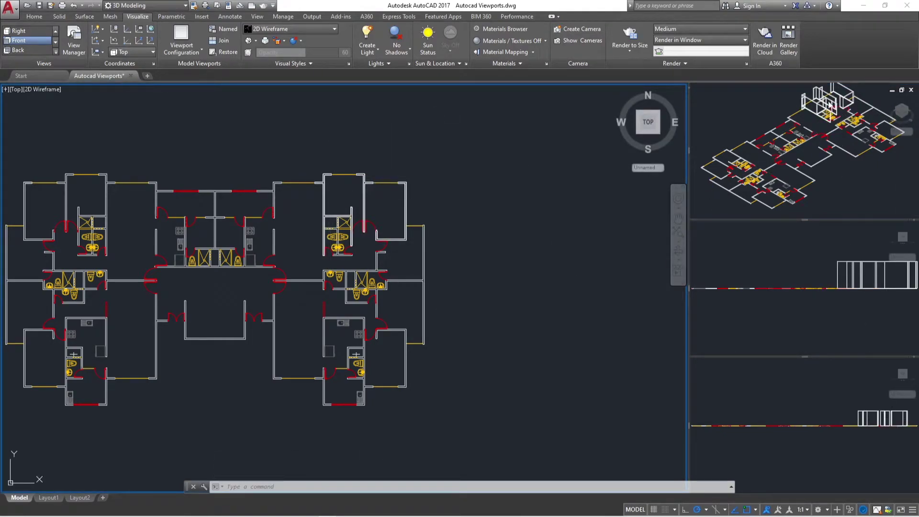
{"action": "scroll", "coordinate": [407, 296], "scroll_direction": "up", "scroll_amount": 2}
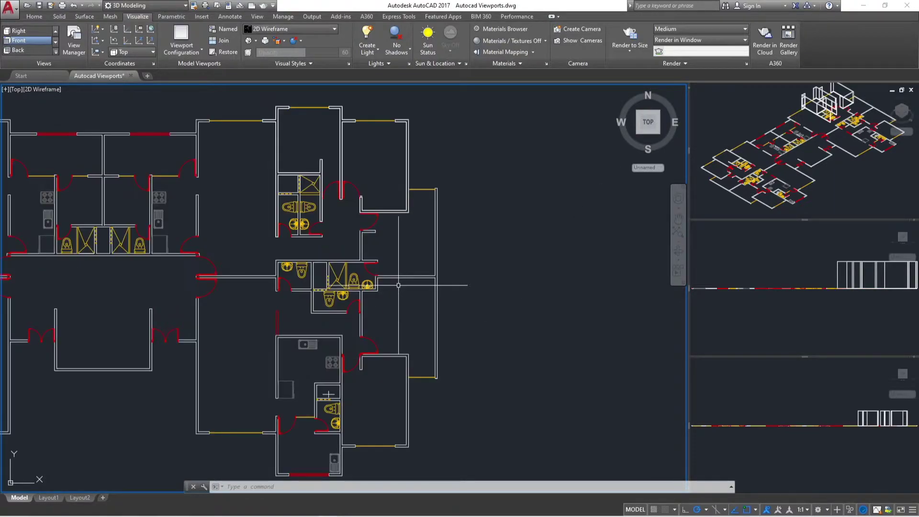
{"action": "scroll", "coordinate": [394, 244], "scroll_direction": "up", "scroll_amount": 3}
{"action": "scroll", "coordinate": [442, 259], "scroll_direction": "down", "scroll_amount": 2}
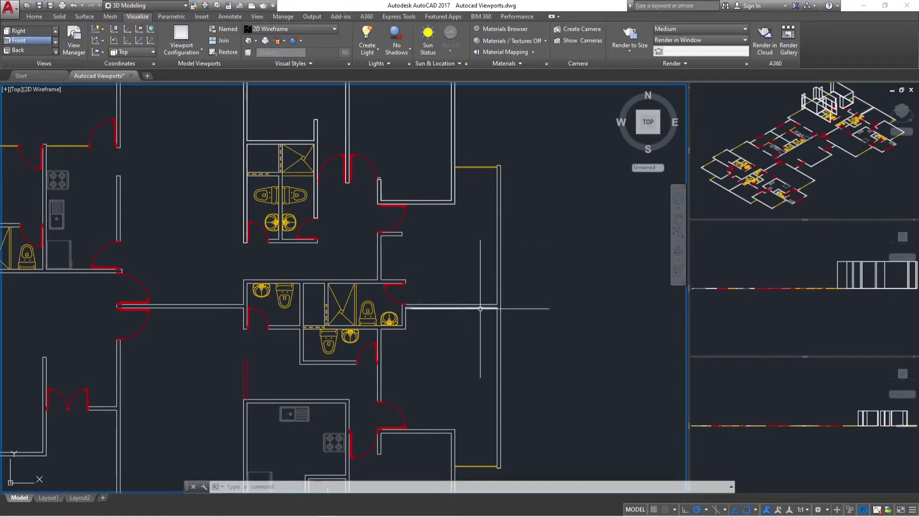
{"action": "middle_click_drag", "start_coordinate": [550, 331], "coordinate": [590, 220]}
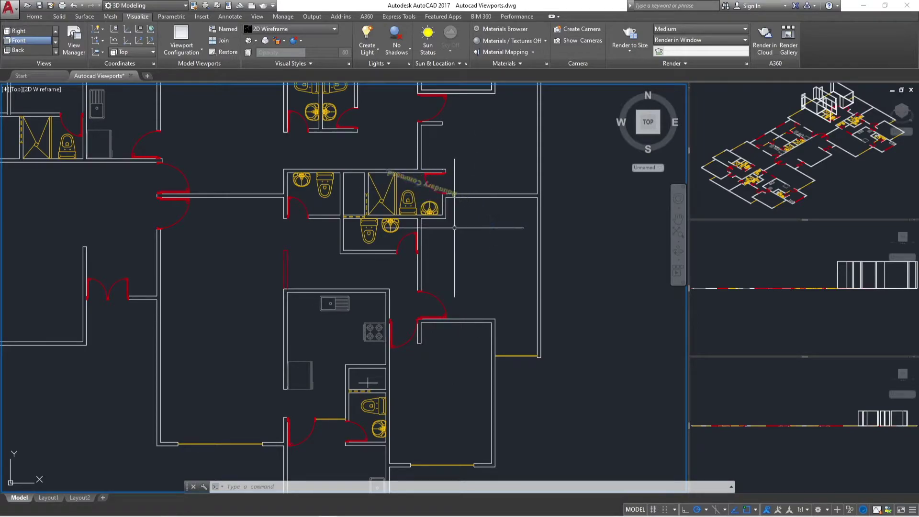
Start BOUNDARY with Pick Points and zoom to the room left of the kitchen
{"action": "type", "text": "BO"}
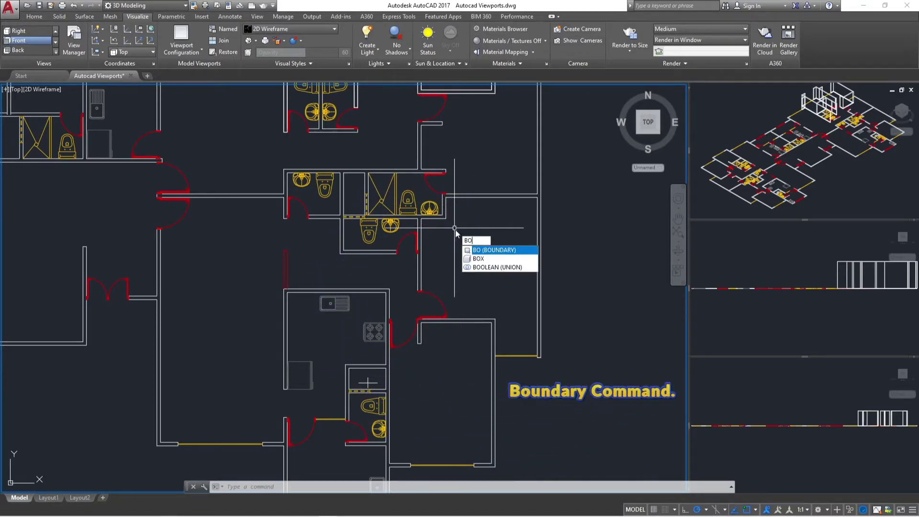
{"action": "left_click", "coordinate": [489, 252]}
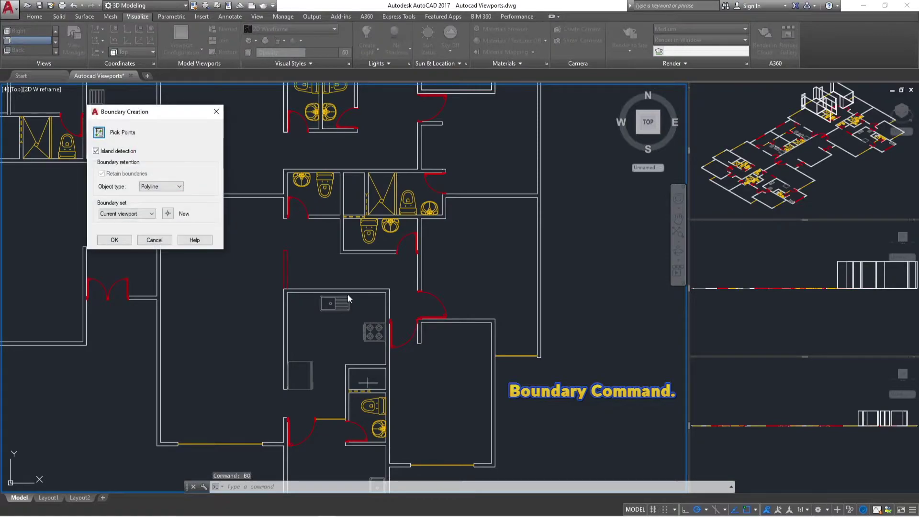
{"action": "left_click", "coordinate": [128, 239]}
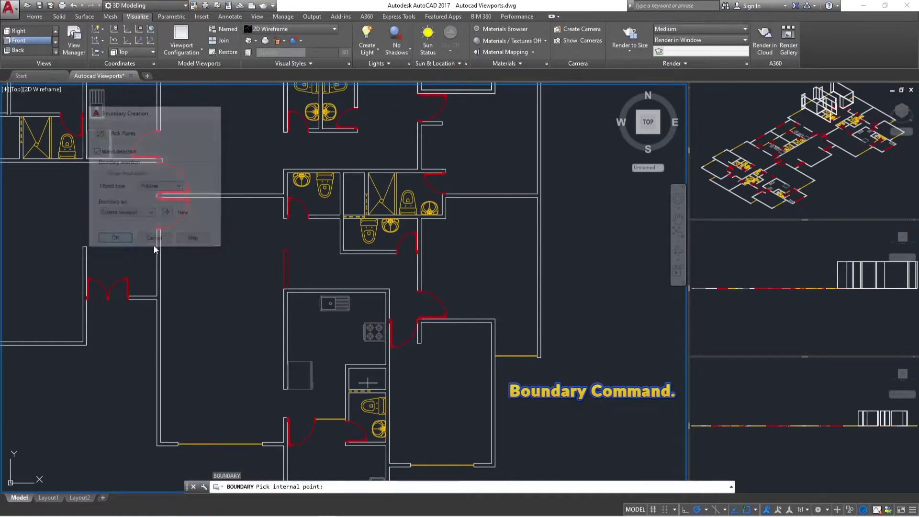
{"action": "scroll", "coordinate": [574, 260], "scroll_direction": "down", "scroll_amount": 2}
{"action": "scroll", "coordinate": [525, 359], "scroll_direction": "down", "scroll_amount": 3}
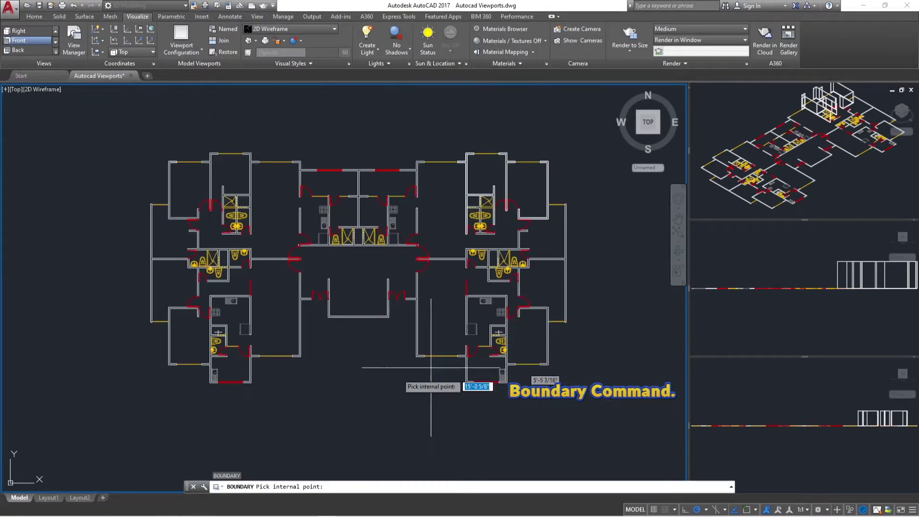
{"action": "scroll", "coordinate": [208, 276], "scroll_direction": "up", "scroll_amount": 3}
{"action": "scroll", "coordinate": [208, 276], "scroll_direction": "up", "scroll_amount": 4}
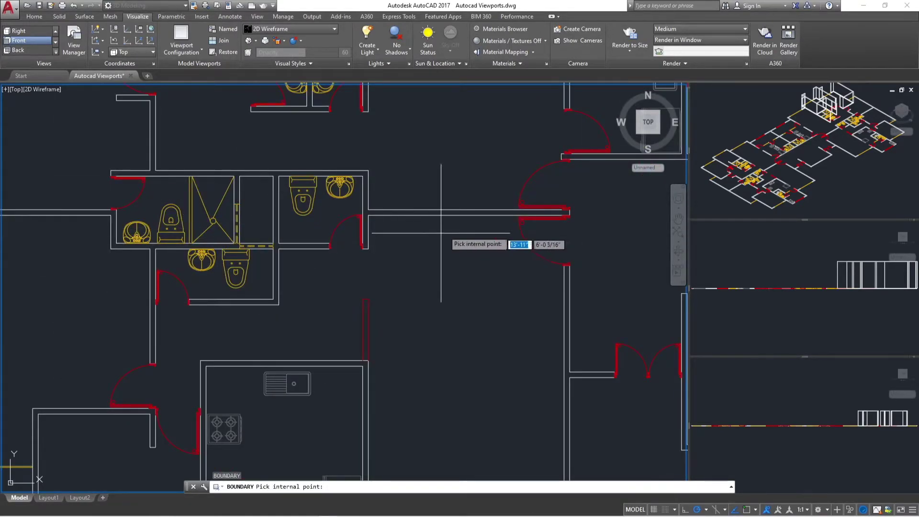
{"action": "scroll", "coordinate": [468, 246], "scroll_direction": "down", "scroll_amount": 2}
{"action": "scroll", "coordinate": [390, 353], "scroll_direction": "down", "scroll_amount": 2}
{"action": "scroll", "coordinate": [377, 338], "scroll_direction": "up", "scroll_amount": 4}
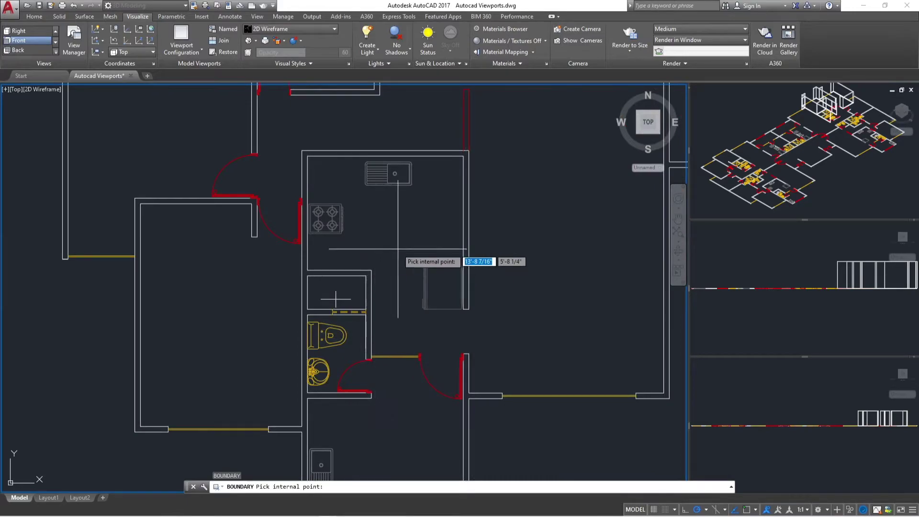
{"action": "scroll", "coordinate": [399, 250], "scroll_direction": "down", "scroll_amount": 3}
{"action": "scroll", "coordinate": [249, 362], "scroll_direction": "up", "scroll_amount": 3}
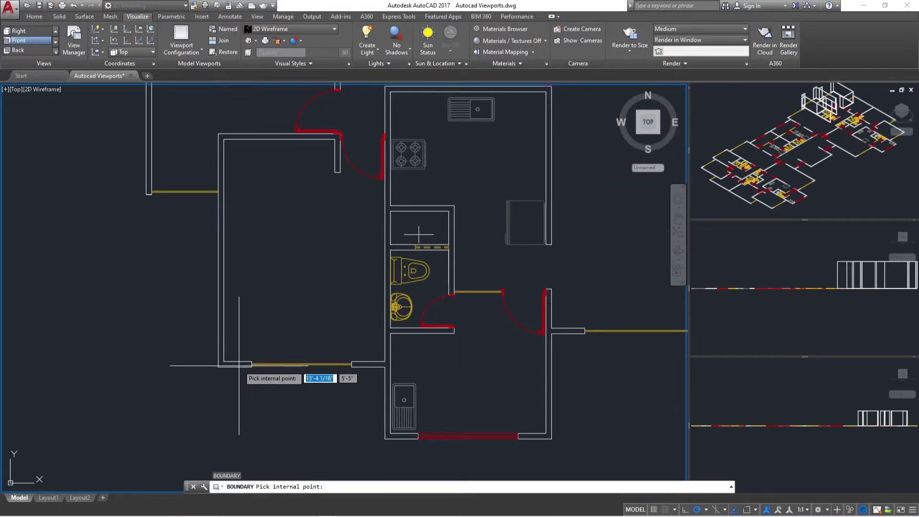
Pick inside the room left of the kitchen to trace its wall outline
{"action": "left_click", "coordinate": [230, 363]}
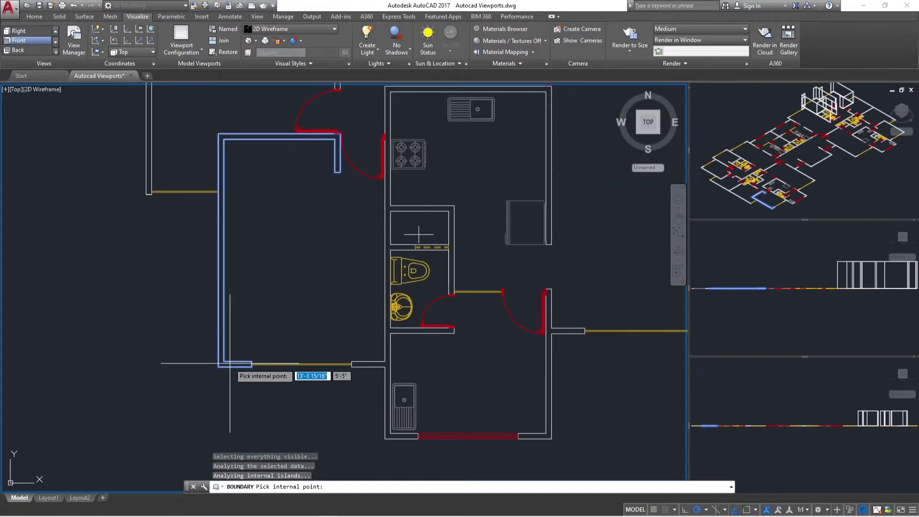
{"action": "scroll", "coordinate": [302, 279], "scroll_direction": "down", "scroll_amount": 2}
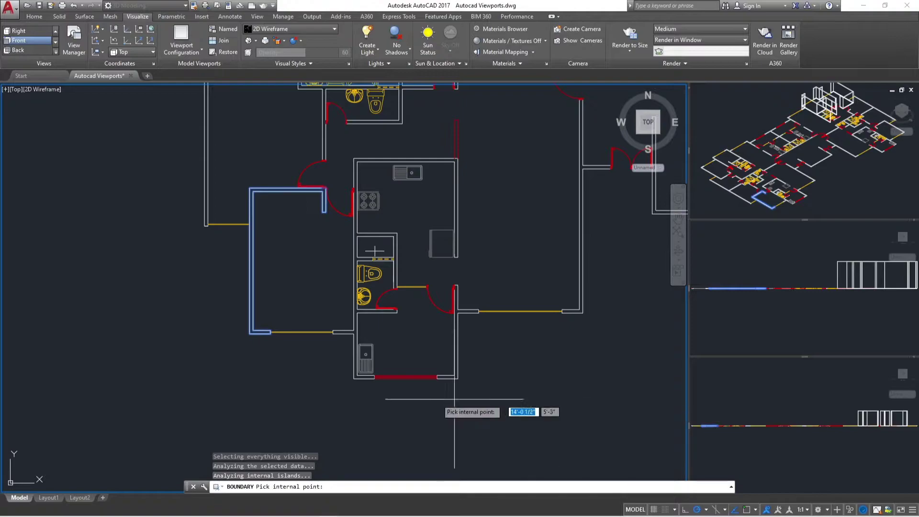
{"action": "scroll", "coordinate": [324, 373], "scroll_direction": "down", "scroll_amount": 2}
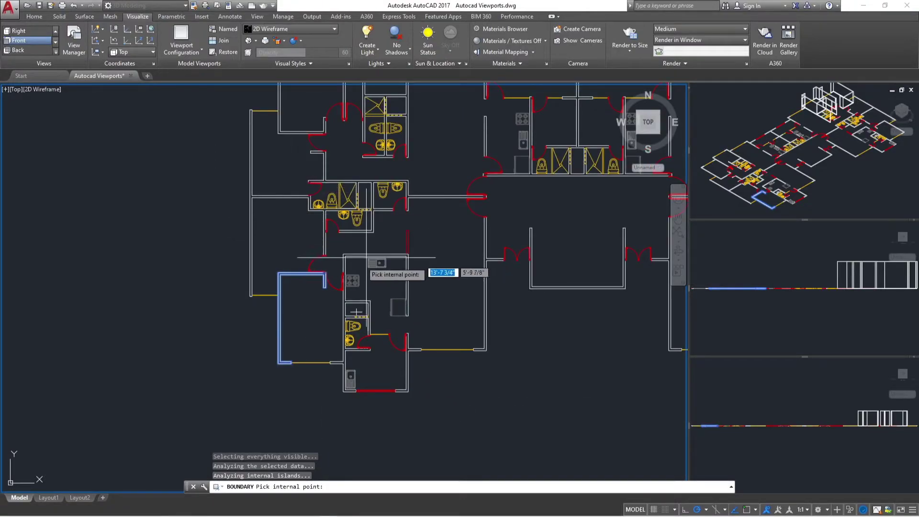
{"action": "scroll", "coordinate": [348, 280], "scroll_direction": "up", "scroll_amount": 2}
{"action": "scroll", "coordinate": [459, 321], "scroll_direction": "down", "scroll_amount": 2}
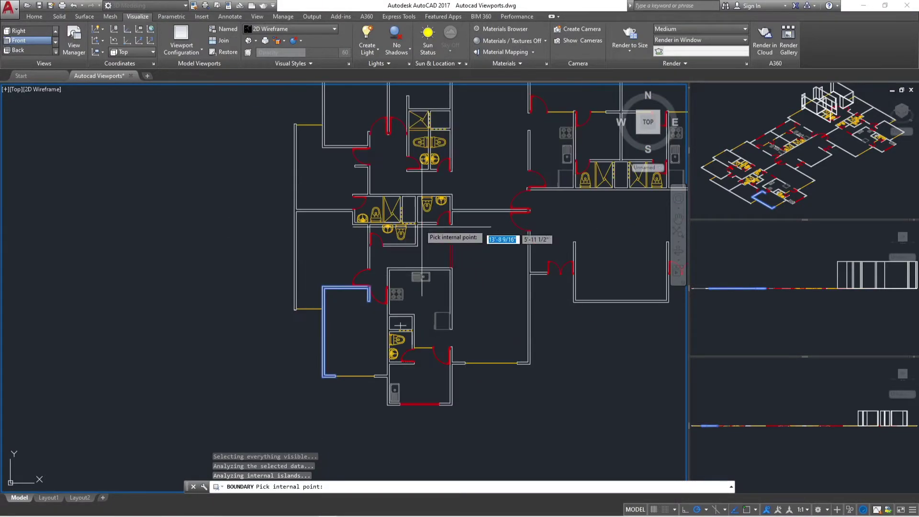
{"action": "scroll", "coordinate": [382, 185], "scroll_direction": "up", "scroll_amount": 3}
{"action": "scroll", "coordinate": [373, 189], "scroll_direction": "down", "scroll_amount": 3}
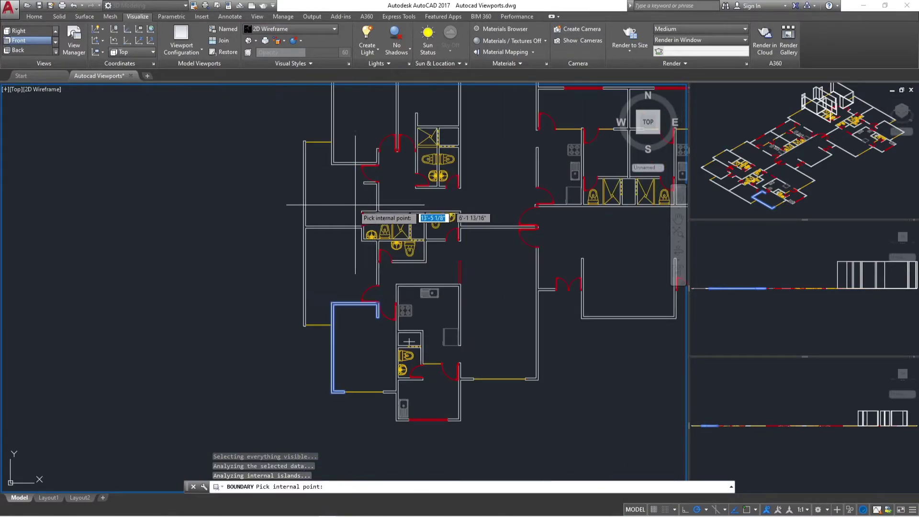
{"action": "scroll", "coordinate": [354, 203], "scroll_direction": "up", "scroll_amount": 1}
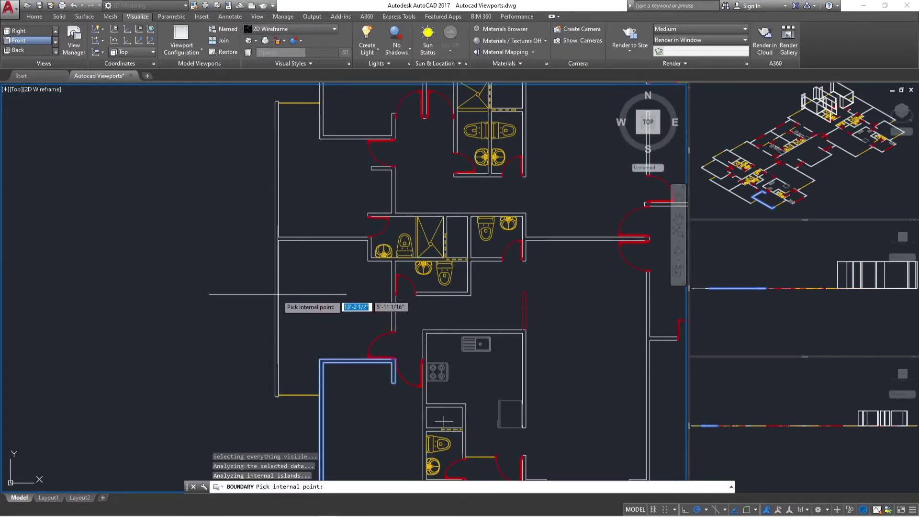
Pick two areas near the bathrooms, dismiss both boundary errors, and cancel BOUNDARY
{"action": "left_click", "coordinate": [277, 295]}
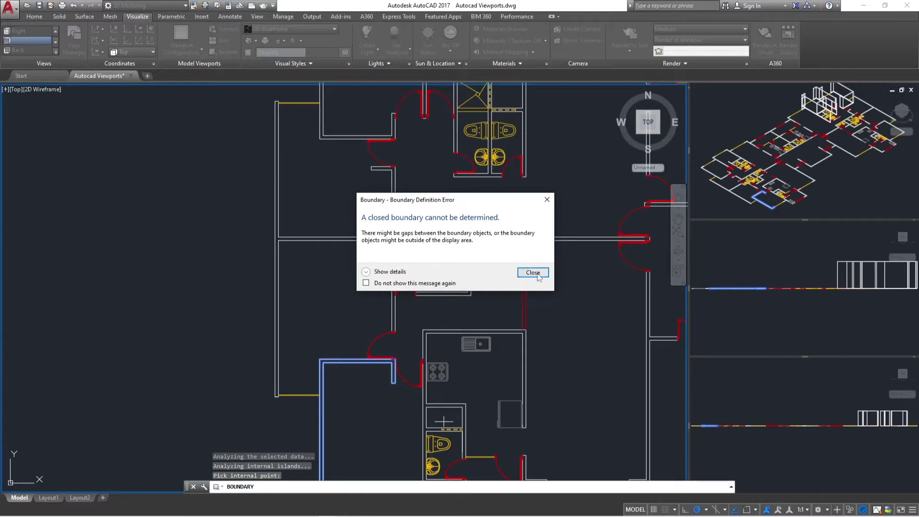
{"action": "left_click", "coordinate": [532, 272]}
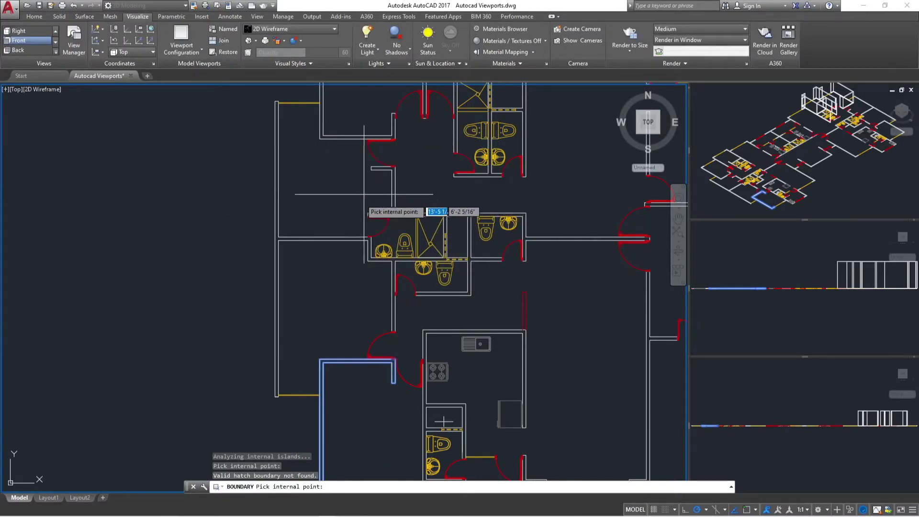
{"action": "scroll", "coordinate": [373, 192], "scroll_direction": "down", "scroll_amount": 2}
{"action": "scroll", "coordinate": [421, 225], "scroll_direction": "up", "scroll_amount": 4}
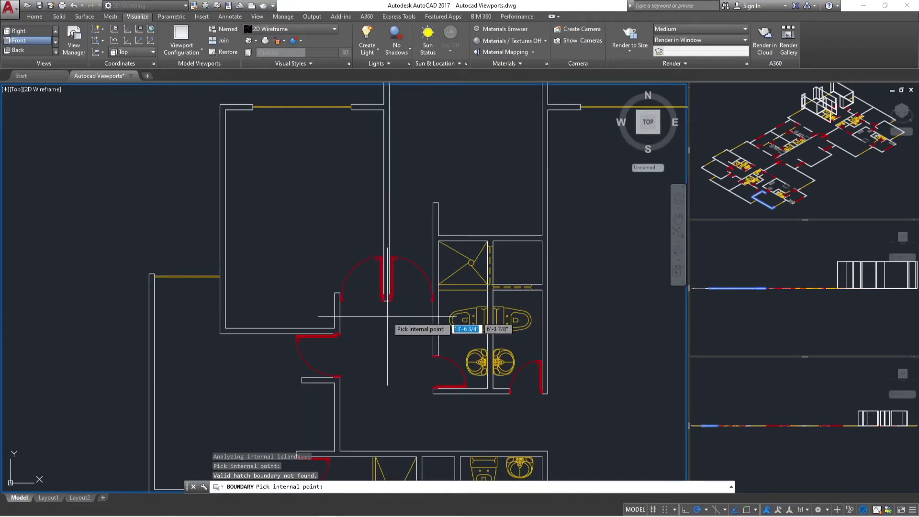
{"action": "left_click", "coordinate": [278, 331]}
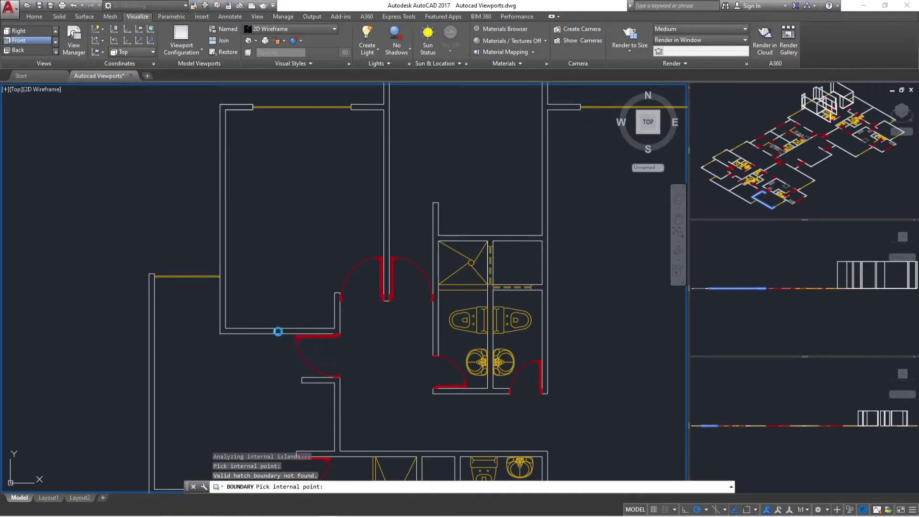
{"action": "left_click", "coordinate": [523, 277]}
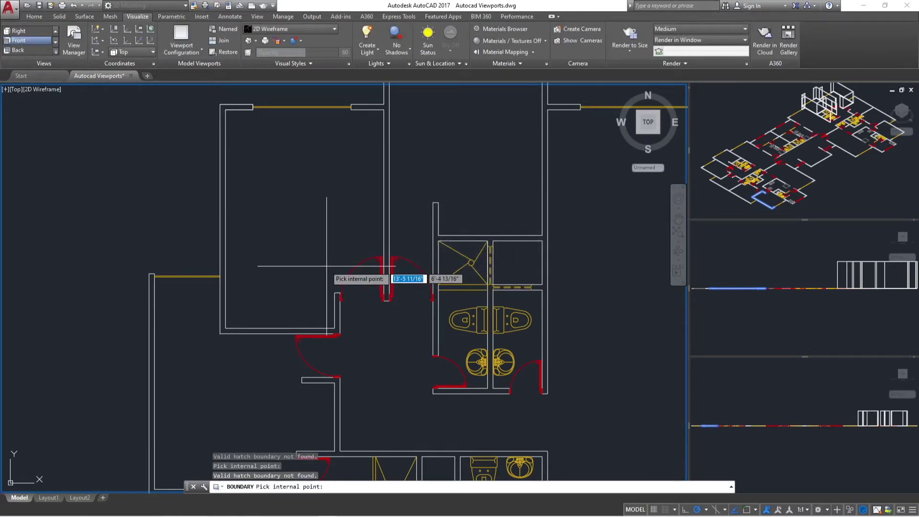
{"action": "key", "text": "Escape"}
{"action": "key", "text": "Escape"}
{"action": "key", "text": "Escape"}
{"action": "type", "text": "B"}
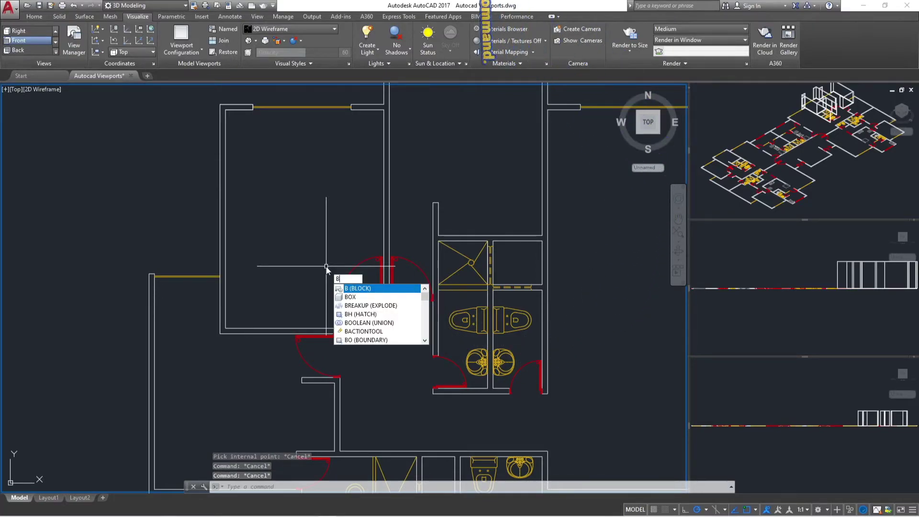
Draw a thin box along the left room wall with a height of 2"
{"action": "key", "text": "BackSpace"}
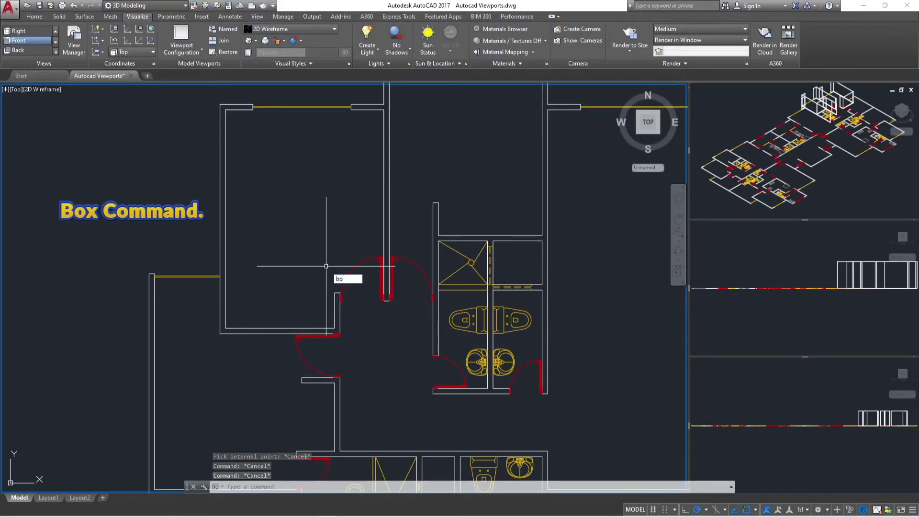
{"action": "left_click", "coordinate": [353, 289]}
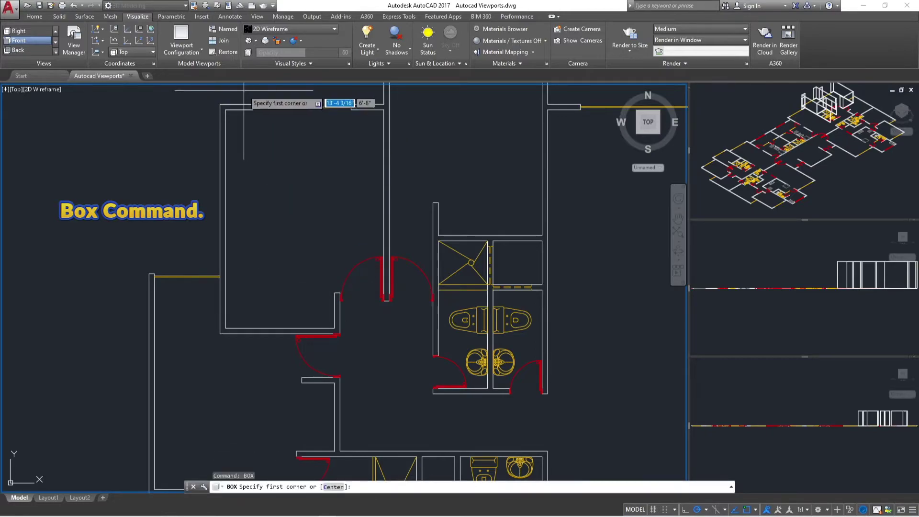
{"action": "left_click", "coordinate": [220, 104]}
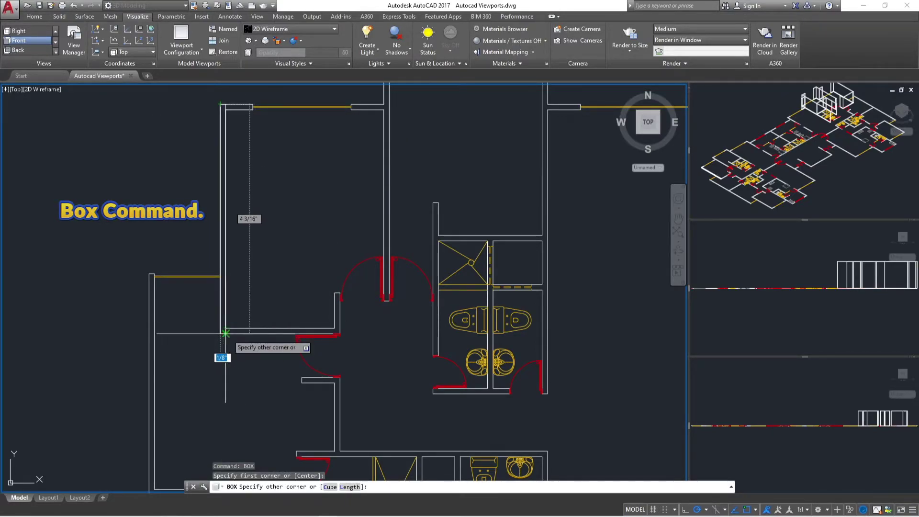
{"action": "left_click", "coordinate": [222, 331]}
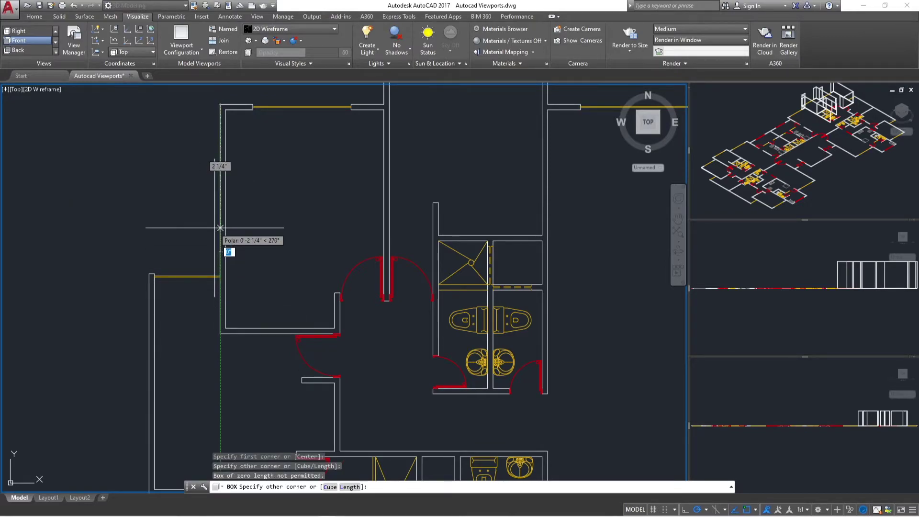
{"action": "key", "text": "Return"}
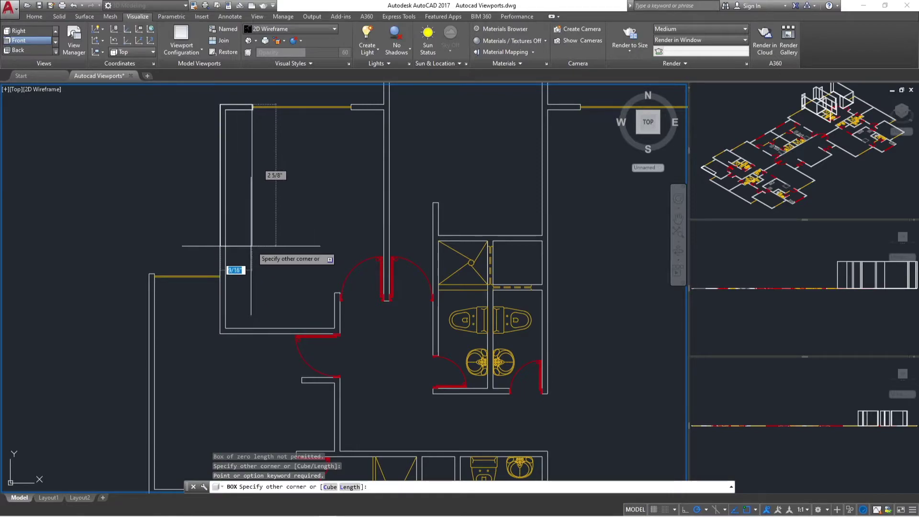
{"action": "left_click", "coordinate": [230, 334]}
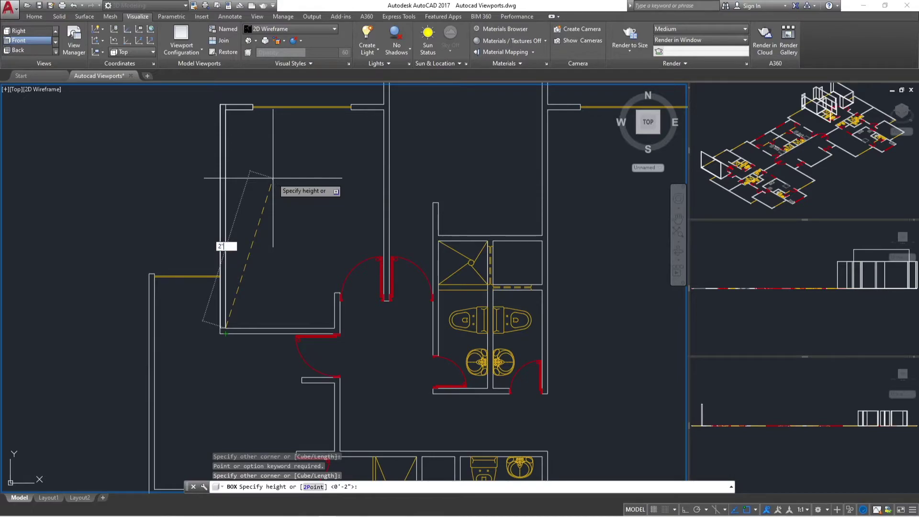
{"action": "key", "text": "Return"}
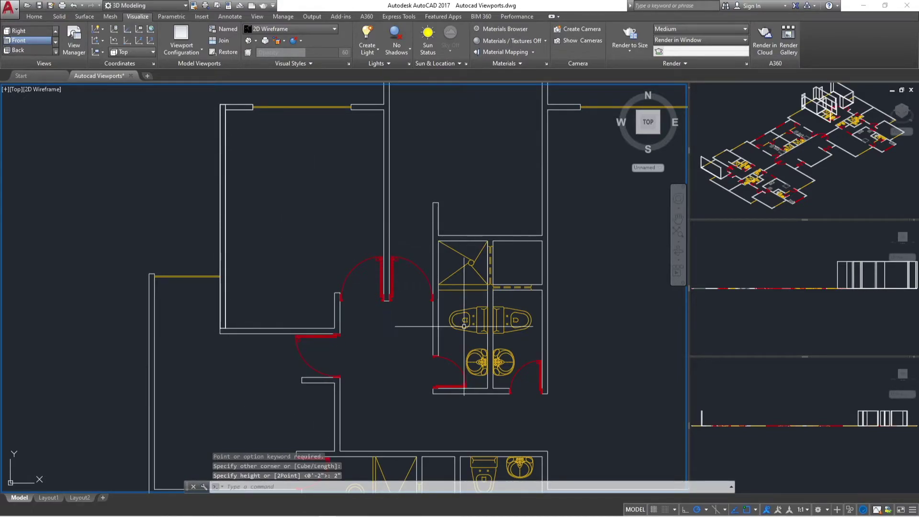
Select the new box along the left wall and erase it
{"action": "scroll", "coordinate": [687, 163], "scroll_direction": "up", "scroll_amount": 2}
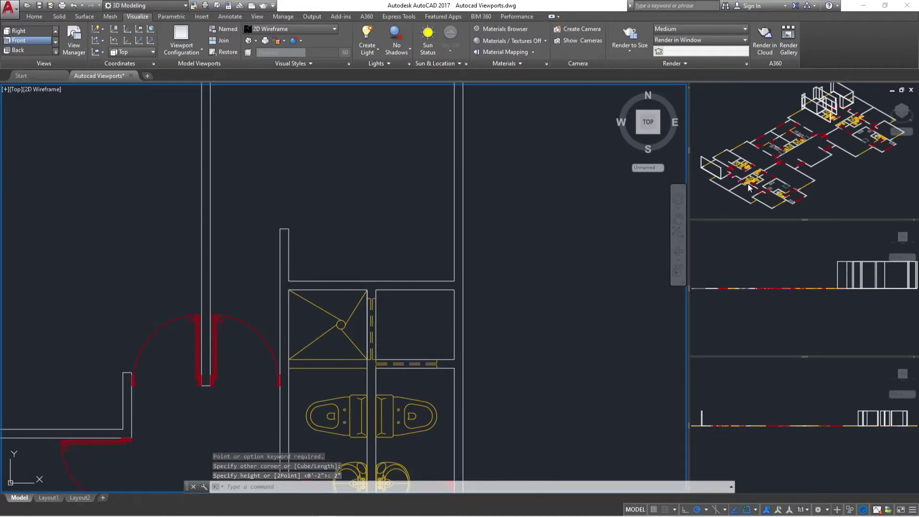
{"action": "scroll", "coordinate": [280, 291], "scroll_direction": "down", "scroll_amount": 2}
{"action": "scroll", "coordinate": [281, 292], "scroll_direction": "down", "scroll_amount": 1}
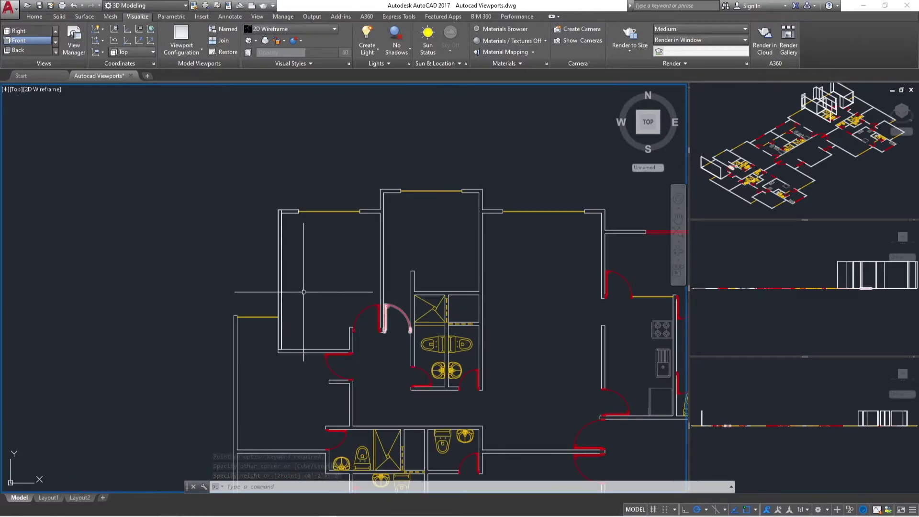
{"action": "scroll", "coordinate": [281, 292], "scroll_direction": "up", "scroll_amount": 2}
{"action": "left_click", "coordinate": [275, 291]}
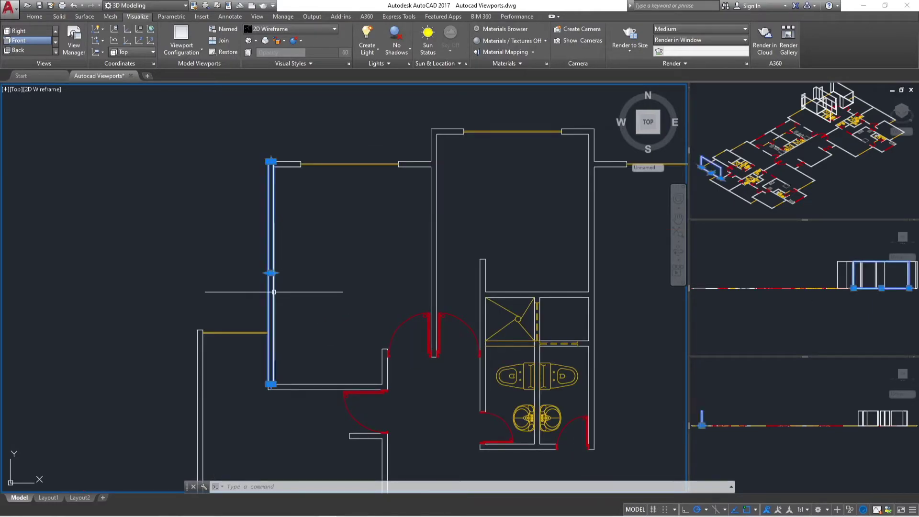
{"action": "key", "text": "Return"}
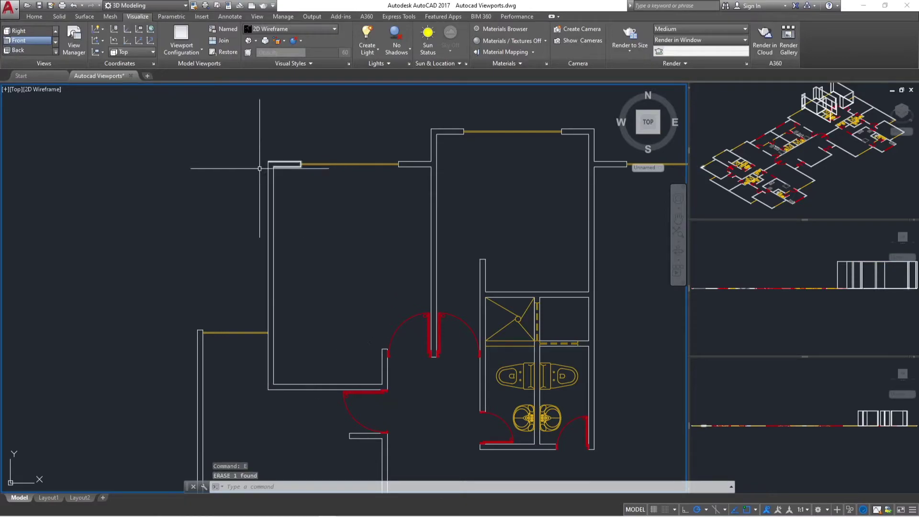
{"action": "scroll", "coordinate": [431, 120], "scroll_direction": "up", "scroll_amount": 1}
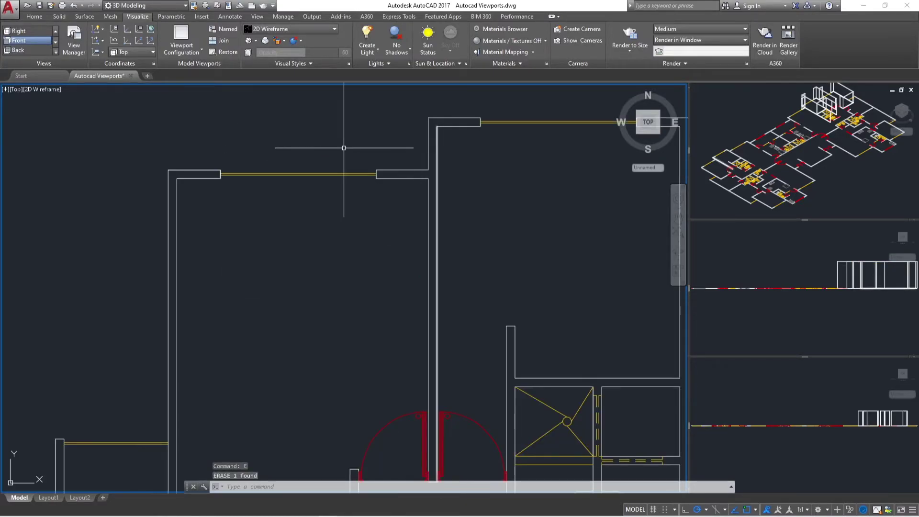
{"action": "scroll", "coordinate": [338, 113], "scroll_direction": "down", "scroll_amount": 1}
Make the SW Isometric viewport active and adjust its zoom
{"action": "left_click", "coordinate": [744, 158]}
{"action": "scroll", "coordinate": [818, 151], "scroll_direction": "up", "scroll_amount": 2}
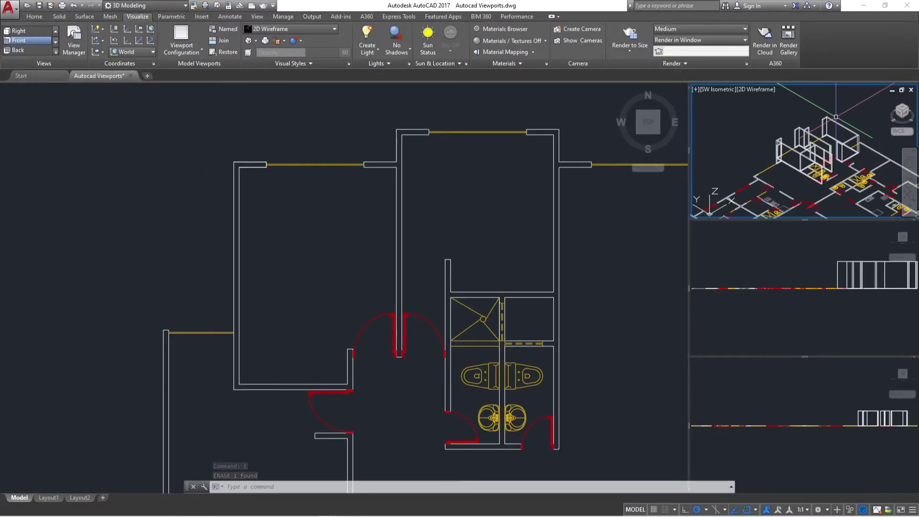
{"action": "scroll", "coordinate": [818, 151], "scroll_direction": "up", "scroll_amount": 3}
{"action": "scroll", "coordinate": [818, 151], "scroll_direction": "down", "scroll_amount": 2}
{"action": "scroll", "coordinate": [835, 115], "scroll_direction": "down", "scroll_amount": 2}
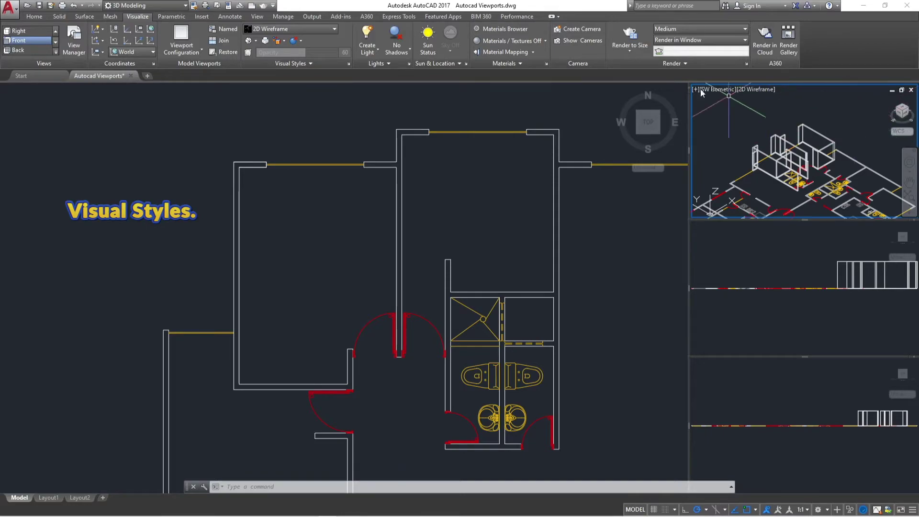
Render isometric as Conceptual, Right as Shaded with edges, and Front as Shades of Gray
{"action": "left_click", "coordinate": [304, 30]}
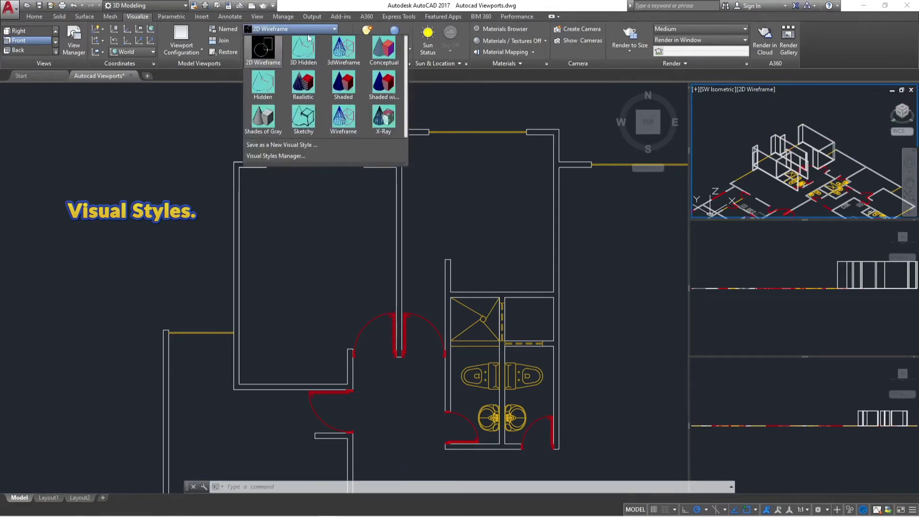
{"action": "left_click", "coordinate": [386, 56]}
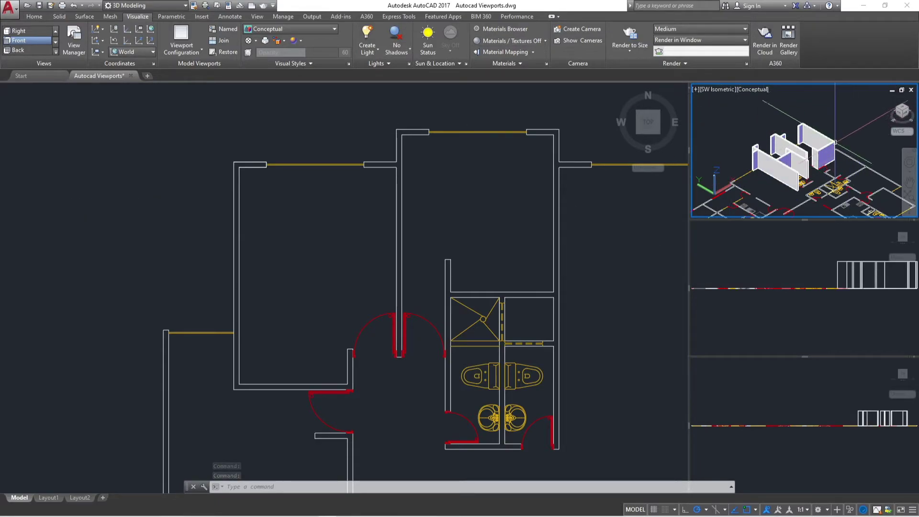
{"action": "left_click", "coordinate": [778, 273]}
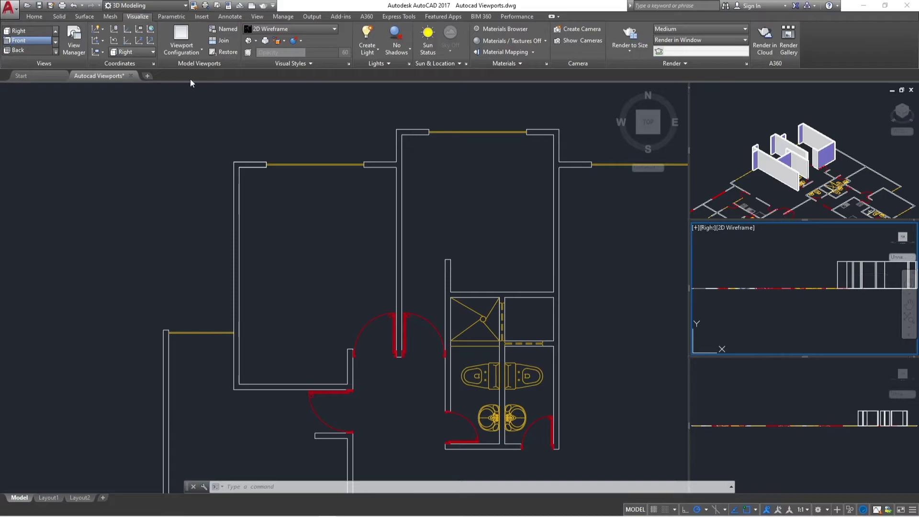
{"action": "left_click", "coordinate": [310, 29]}
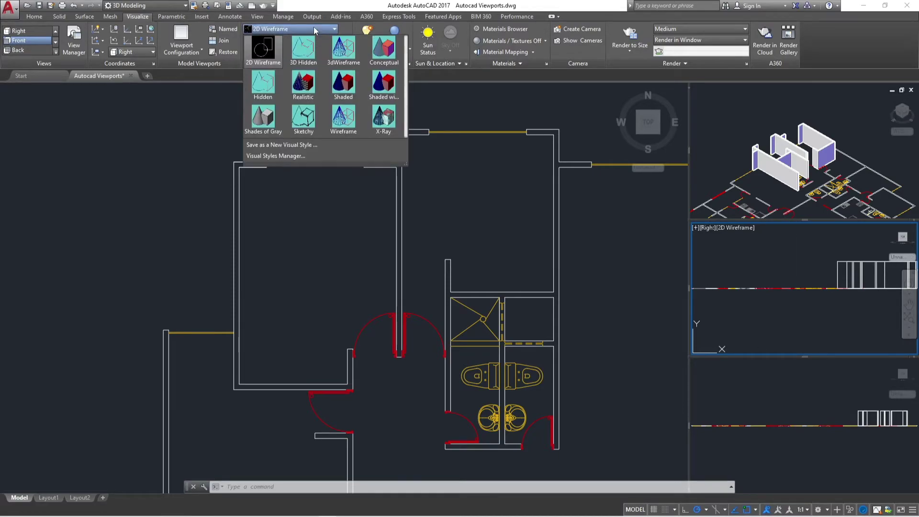
{"action": "left_click", "coordinate": [383, 83]}
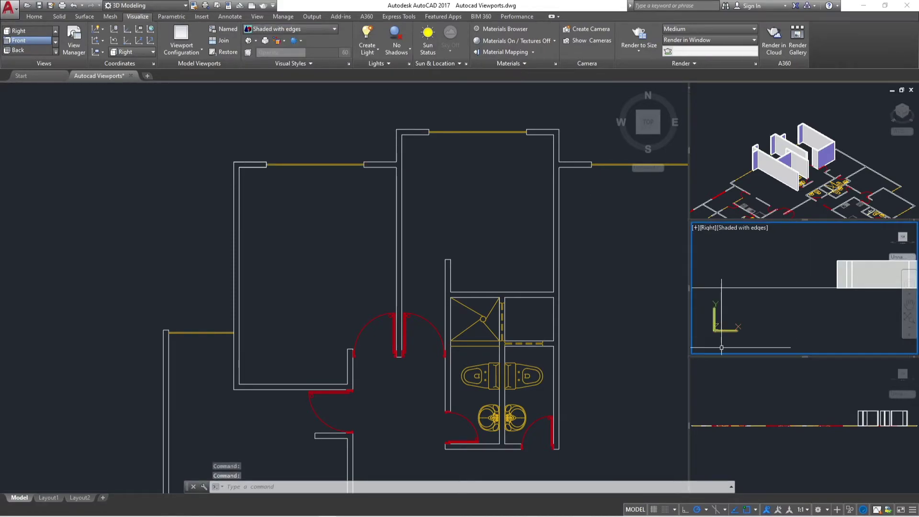
{"action": "left_click", "coordinate": [765, 397]}
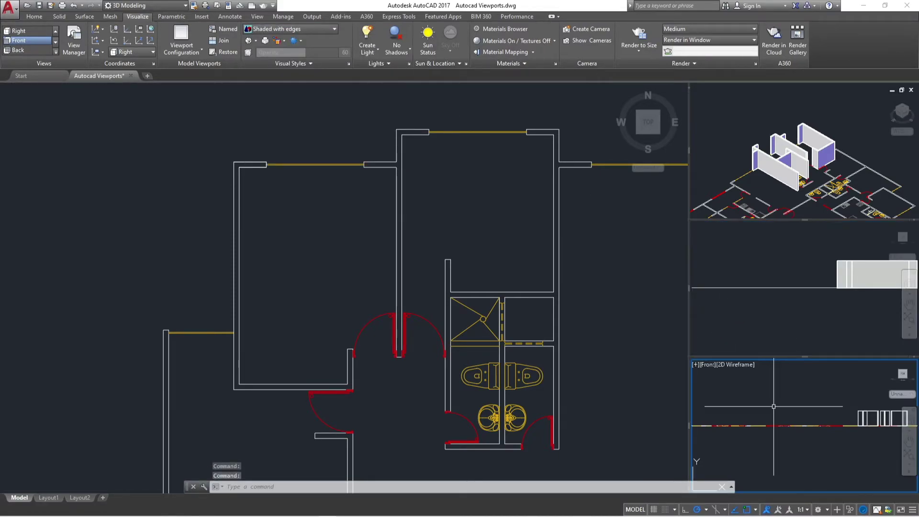
{"action": "left_click", "coordinate": [333, 31]}
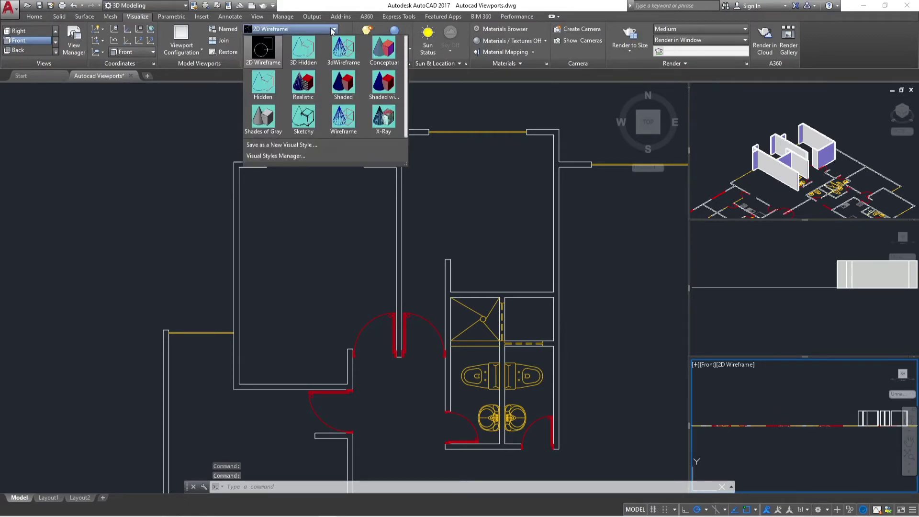
{"action": "left_click", "coordinate": [277, 120]}
{"action": "left_click", "coordinate": [279, 166]}
Fit the whole floor plan in view and adjust the zoom across the viewports
{"action": "scroll", "coordinate": [279, 165], "scroll_direction": "down", "scroll_amount": 1}
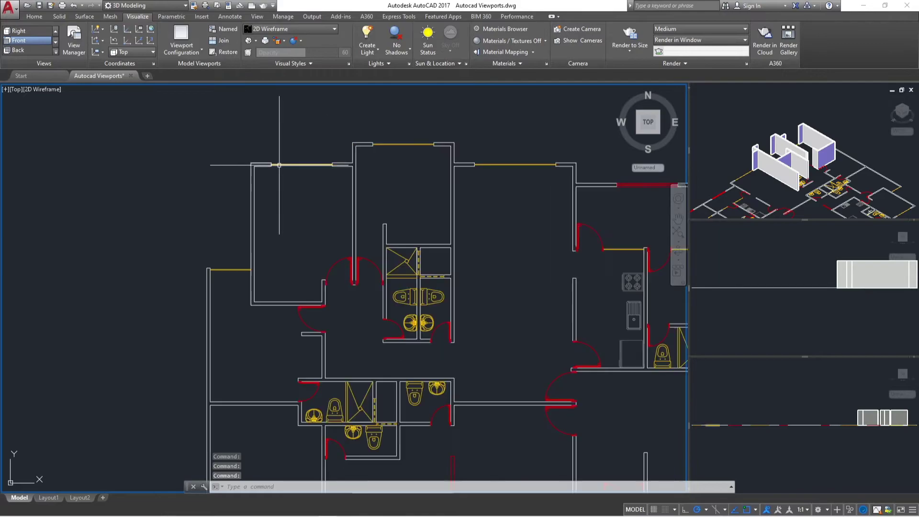
{"action": "key", "text": "Escape"}
{"action": "key", "text": "Escape"}
{"action": "scroll", "coordinate": [228, 249], "scroll_direction": "down", "scroll_amount": 3}
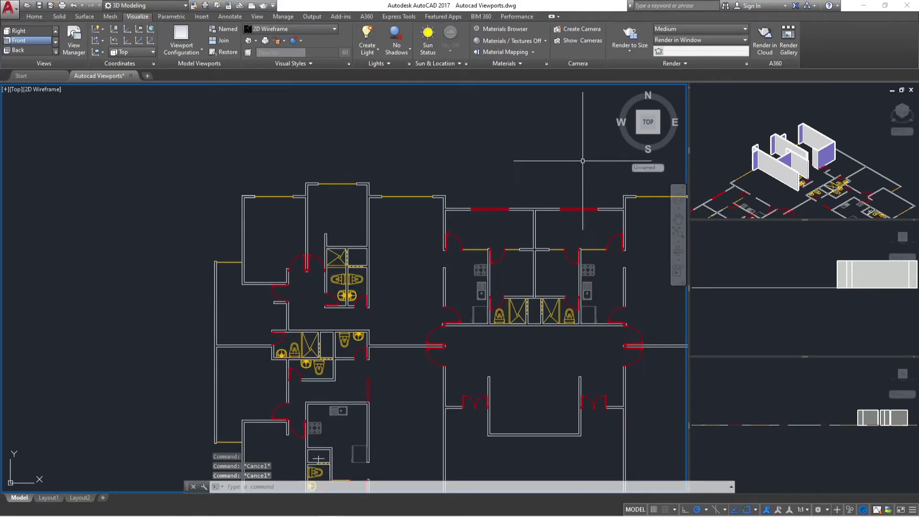
{"action": "left_click", "coordinate": [649, 125]}
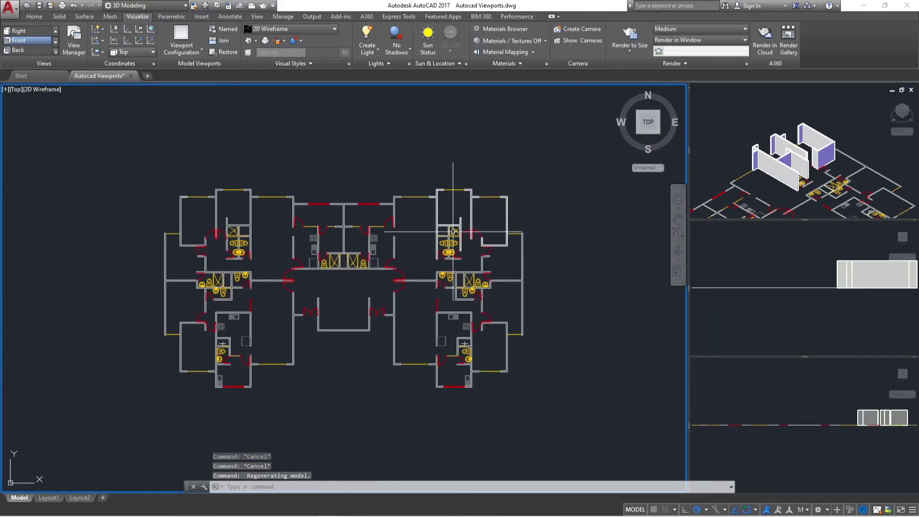
{"action": "left_click", "coordinate": [860, 123]}
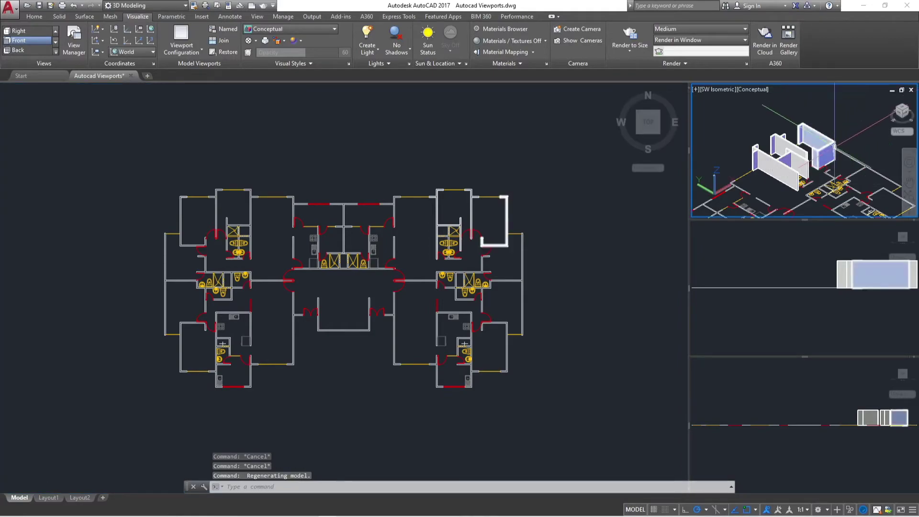
{"action": "scroll", "coordinate": [857, 123], "scroll_direction": "up", "scroll_amount": 3}
{"action": "scroll", "coordinate": [853, 126], "scroll_direction": "down", "scroll_amount": 2}
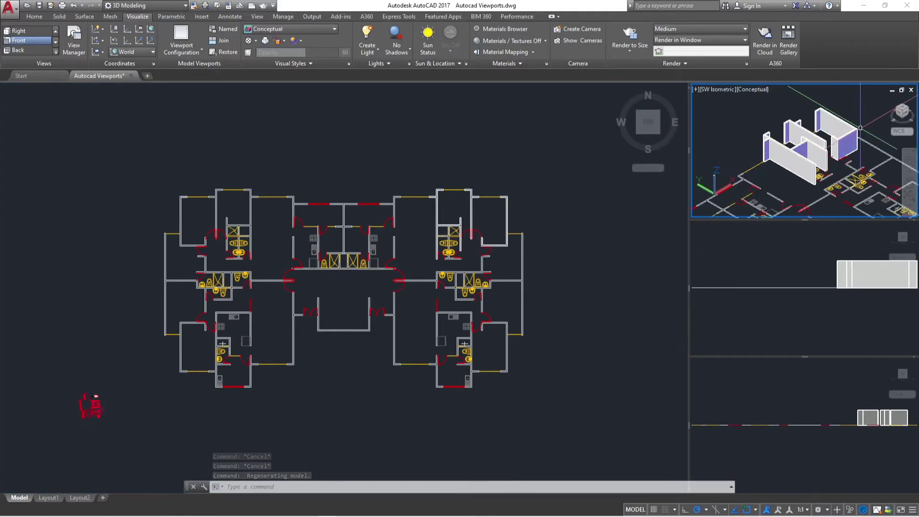
{"action": "scroll", "coordinate": [852, 128], "scroll_direction": "down", "scroll_amount": 2}
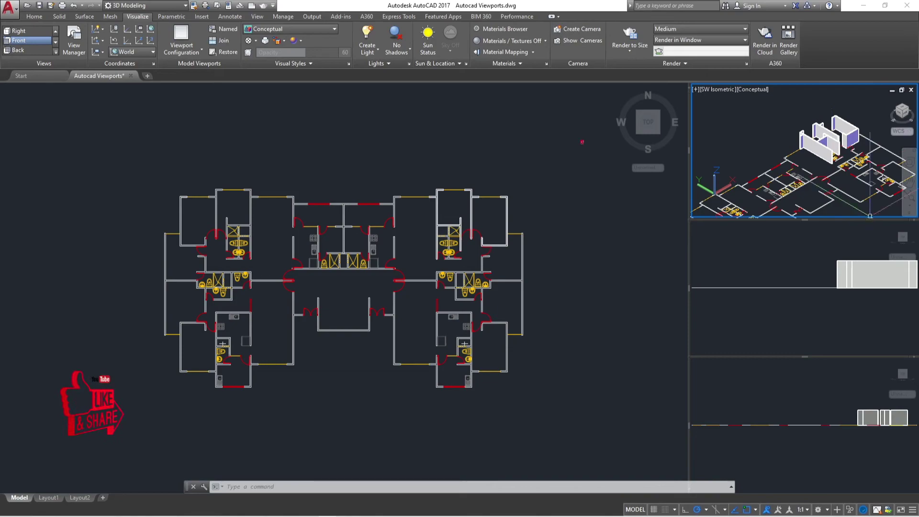
{"action": "left_click", "coordinate": [784, 282]}
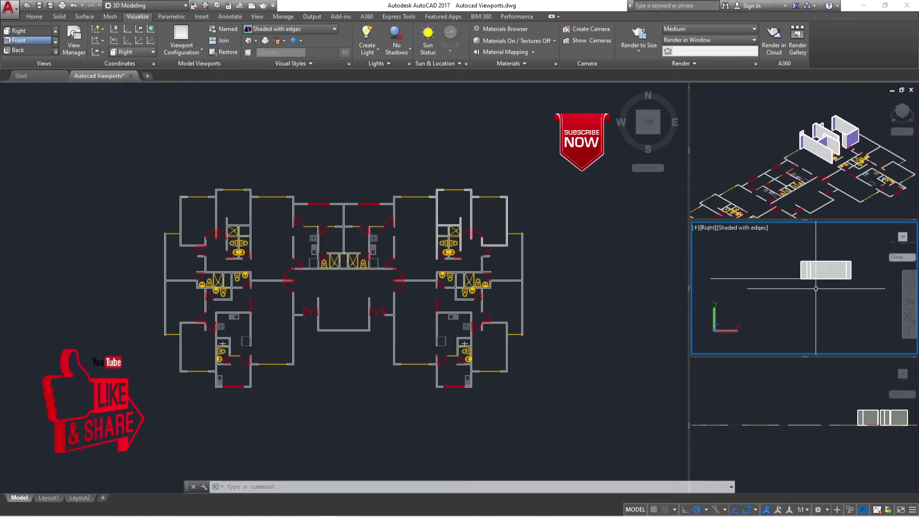
Apply the X-Ray visual style to the Front and SW Isometric viewports
{"action": "left_click", "coordinate": [805, 401]}
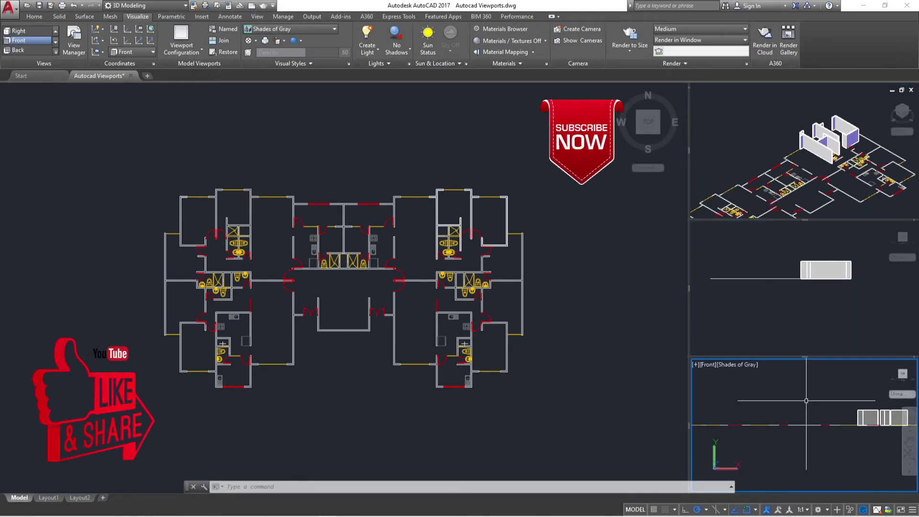
{"action": "left_click", "coordinate": [330, 29]}
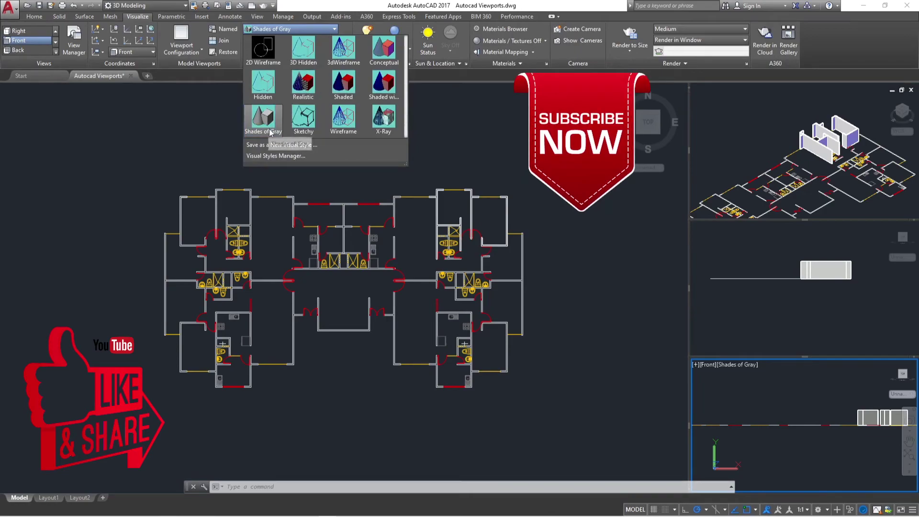
{"action": "left_click", "coordinate": [372, 121]}
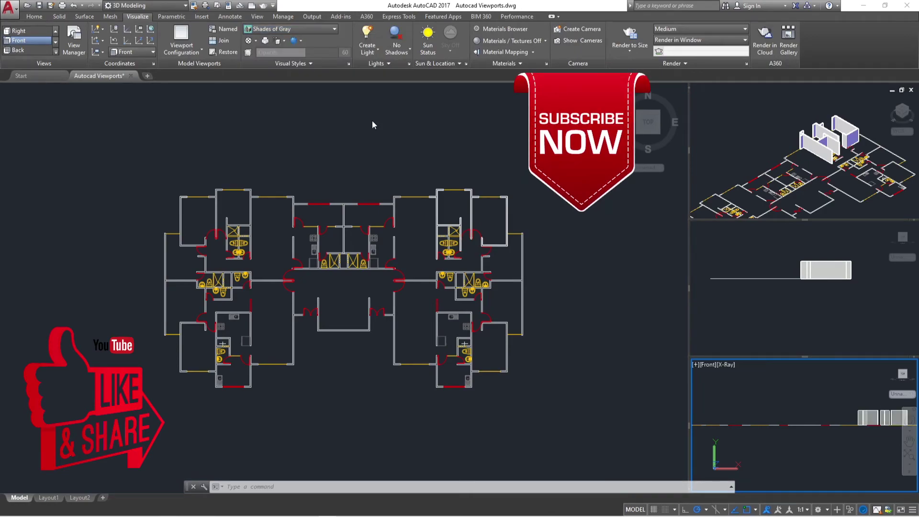
{"action": "left_click", "coordinate": [714, 161]}
{"action": "left_click", "coordinate": [326, 32]}
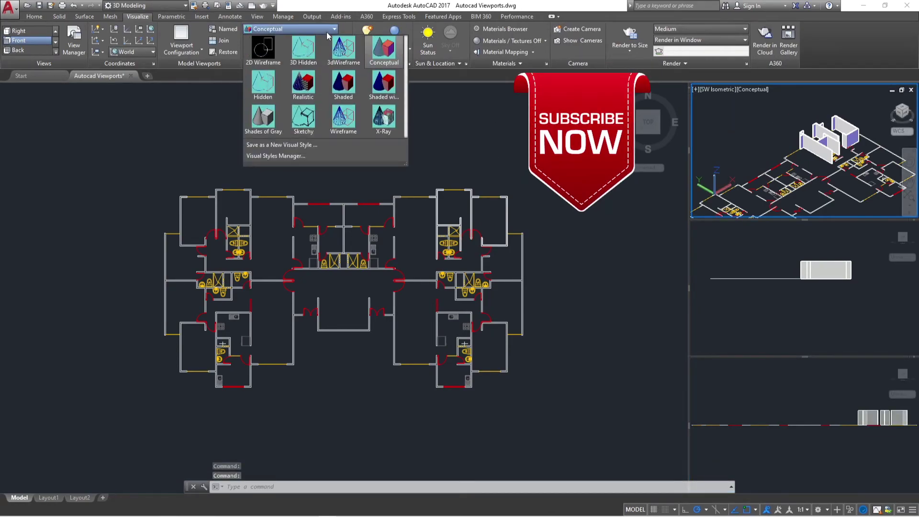
{"action": "left_click", "coordinate": [378, 123]}
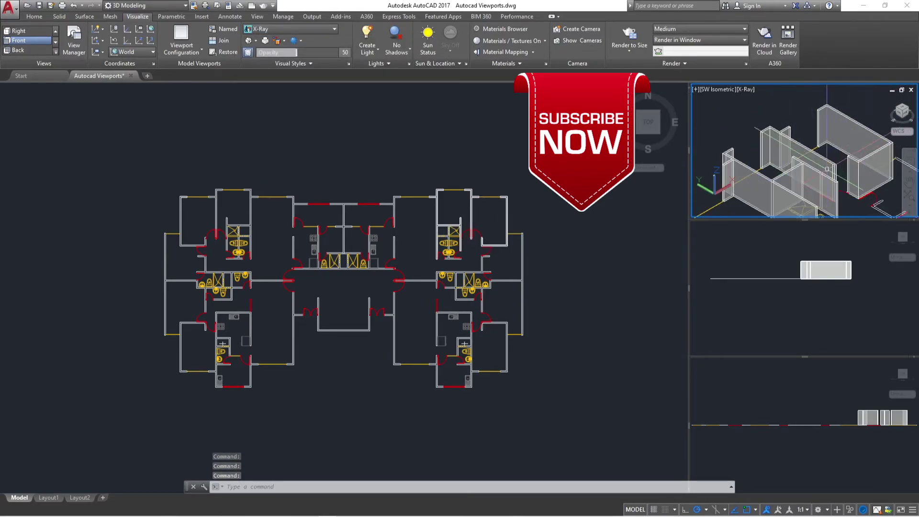
Scroll-zoom to enlarge the walls in the SW Isometric viewport
{"action": "scroll", "coordinate": [775, 194], "scroll_direction": "down", "scroll_amount": 2}
{"action": "scroll", "coordinate": [853, 129], "scroll_direction": "up", "scroll_amount": 2}
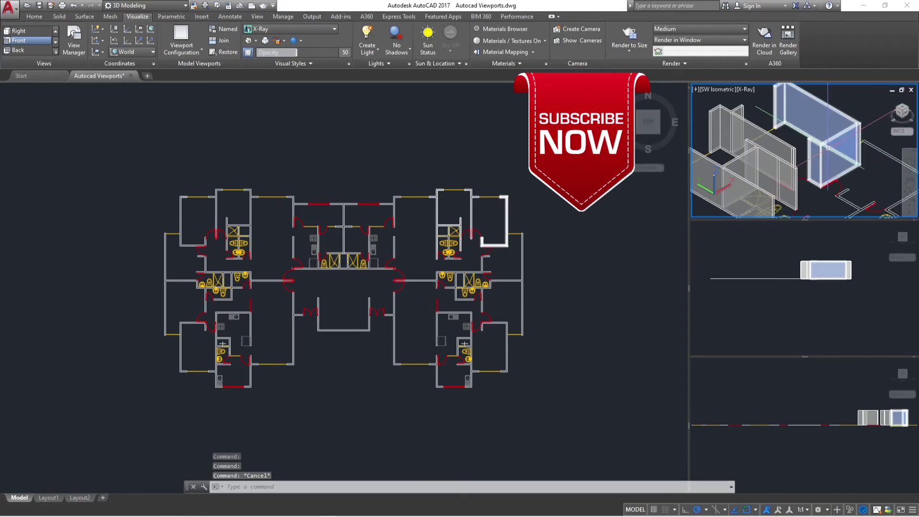
{"action": "scroll", "coordinate": [854, 129], "scroll_direction": "up", "scroll_amount": 2}
{"action": "left_click", "coordinate": [565, 234]}
{"action": "type", "text": "VIEW"}
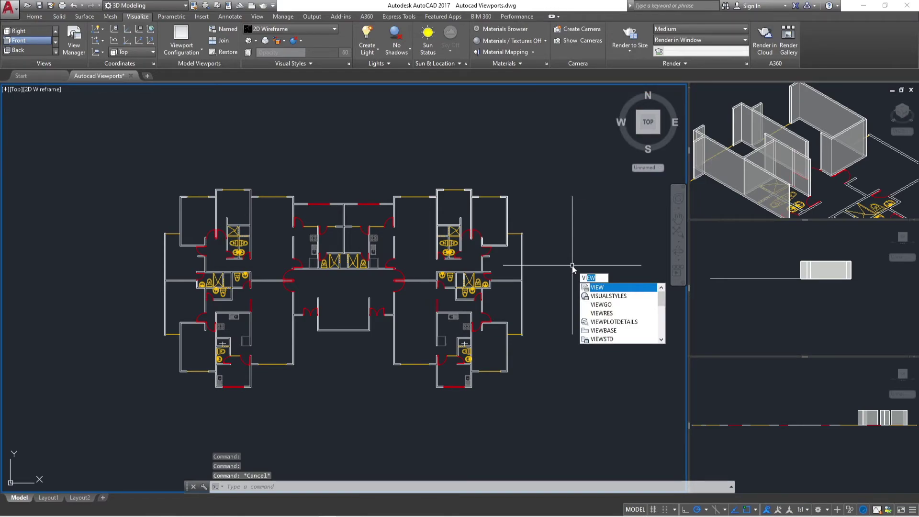
Apply the Three: Above viewport configuration from the Viewports dialog
{"action": "type", "text": "p"}
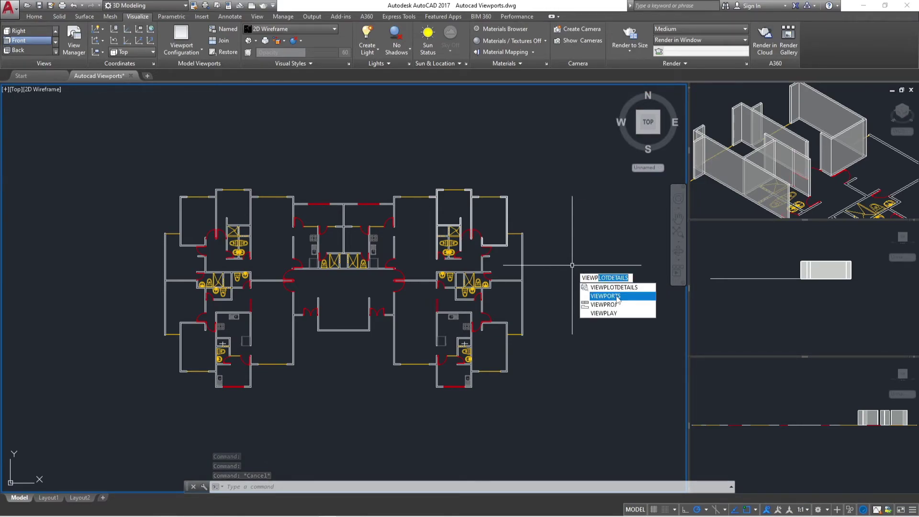
{"action": "left_click", "coordinate": [618, 300]}
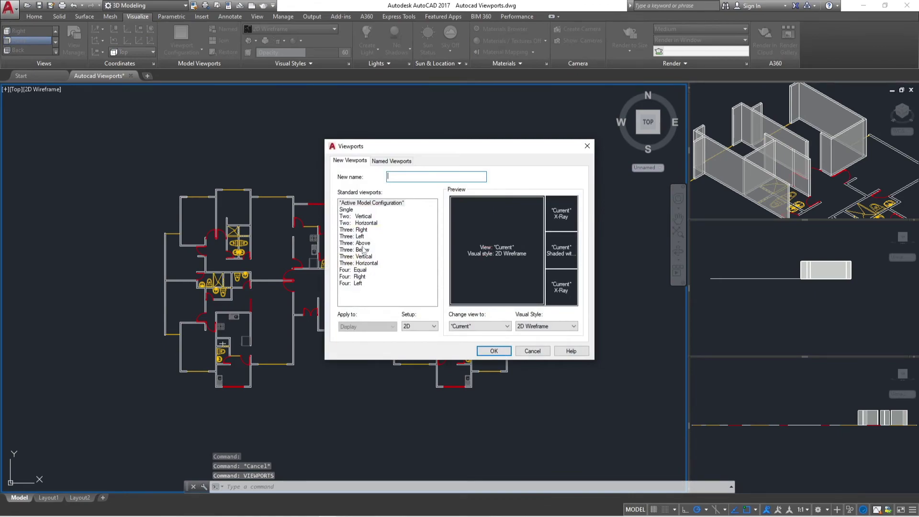
{"action": "left_click", "coordinate": [362, 243]}
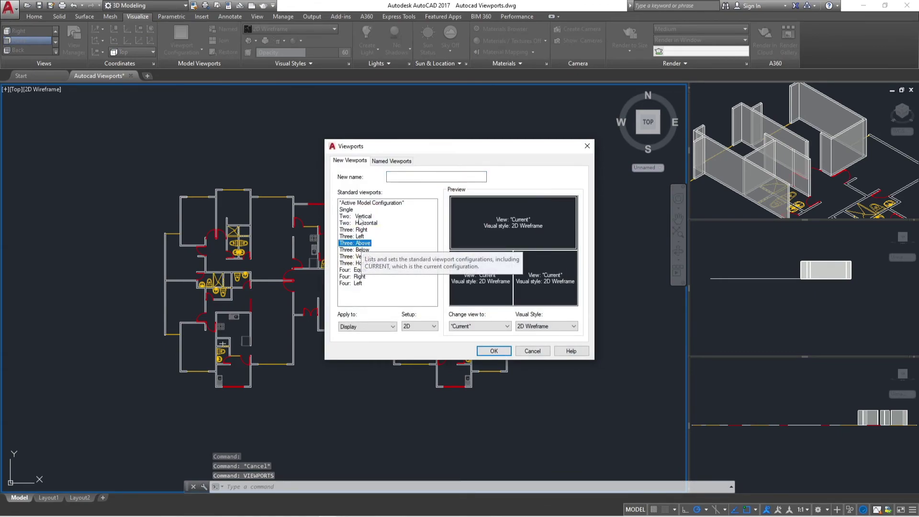
{"action": "left_click", "coordinate": [488, 351]}
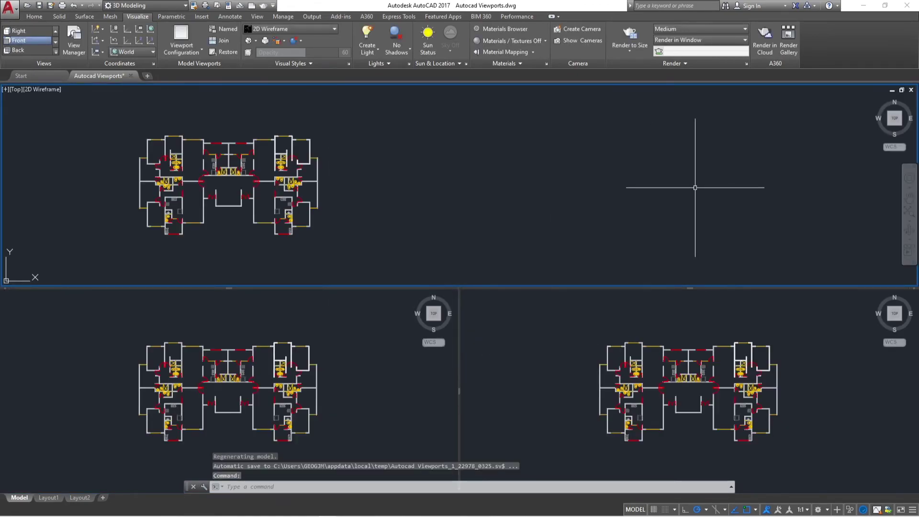
Set the lower-left viewport to SW Isometric and the lower-right to Front view
{"action": "scroll", "coordinate": [697, 185], "scroll_direction": "down", "scroll_amount": 3}
{"action": "left_click", "coordinate": [393, 392]}
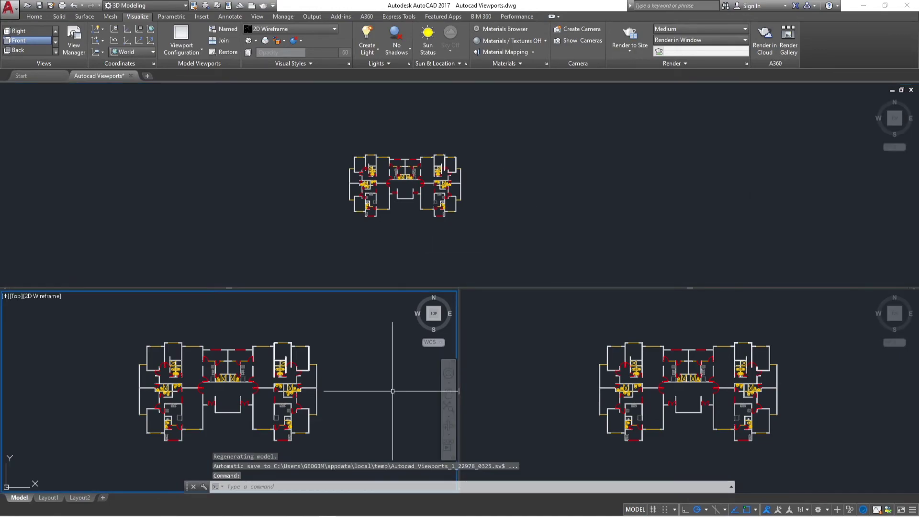
{"action": "left_click", "coordinate": [56, 53]}
{"action": "left_click", "coordinate": [41, 89]}
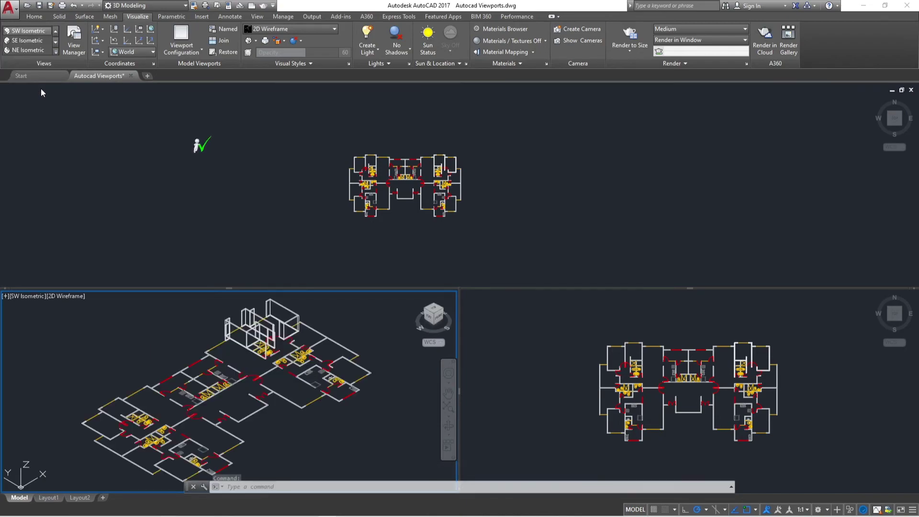
{"action": "left_click", "coordinate": [754, 413]}
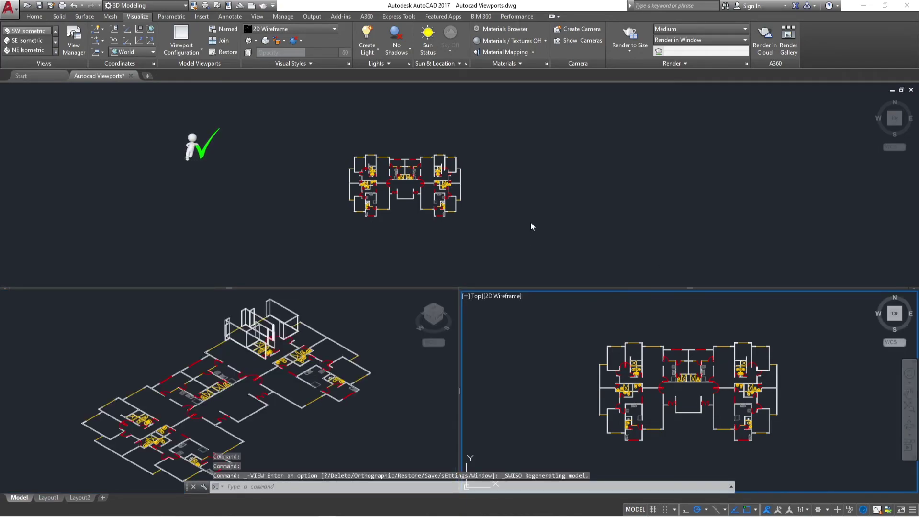
{"action": "left_click", "coordinate": [56, 52]}
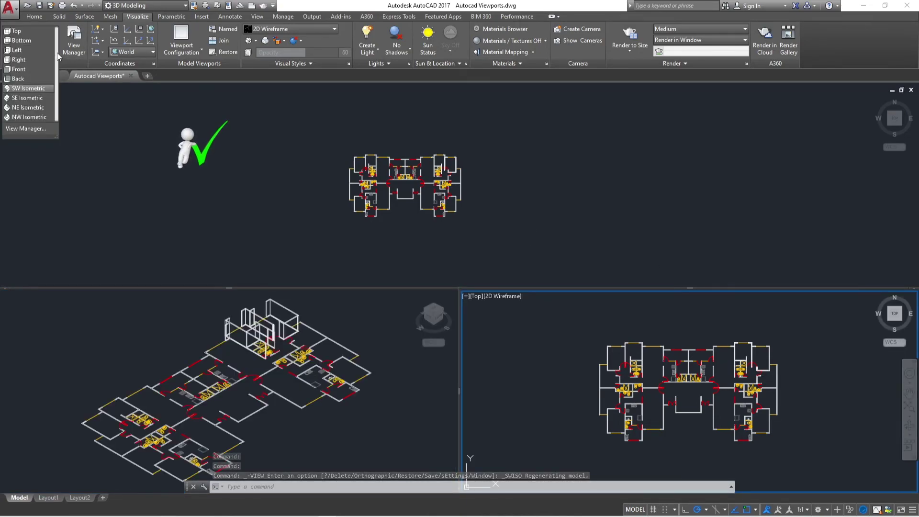
{"action": "left_click", "coordinate": [31, 69]}
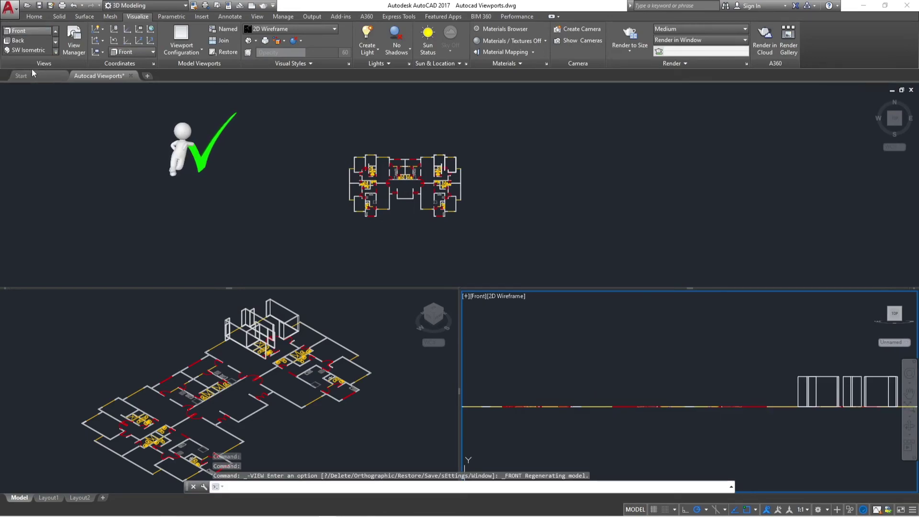
Give the isometric viewport Conceptual style and the front viewport Realistic style
{"action": "left_click", "coordinate": [458, 262]}
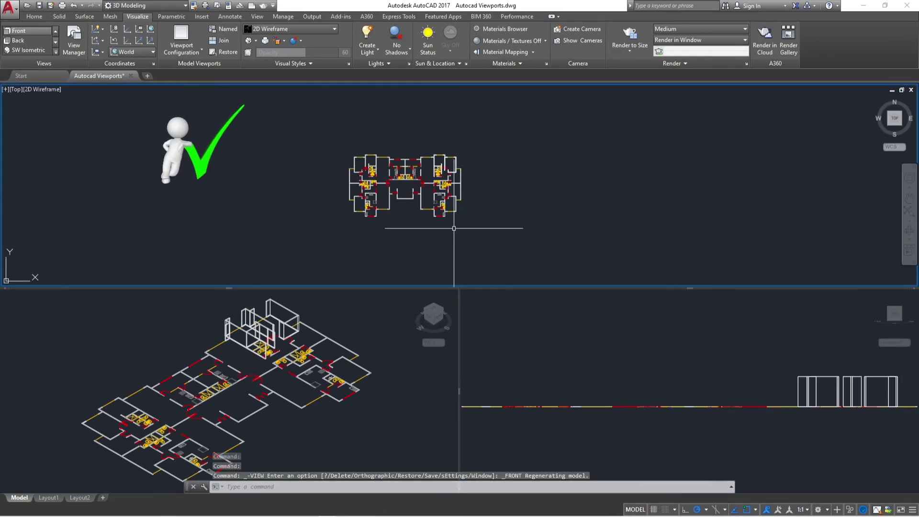
{"action": "scroll", "coordinate": [493, 215], "scroll_direction": "up", "scroll_amount": 5}
{"action": "scroll", "coordinate": [364, 233], "scroll_direction": "down", "scroll_amount": 1}
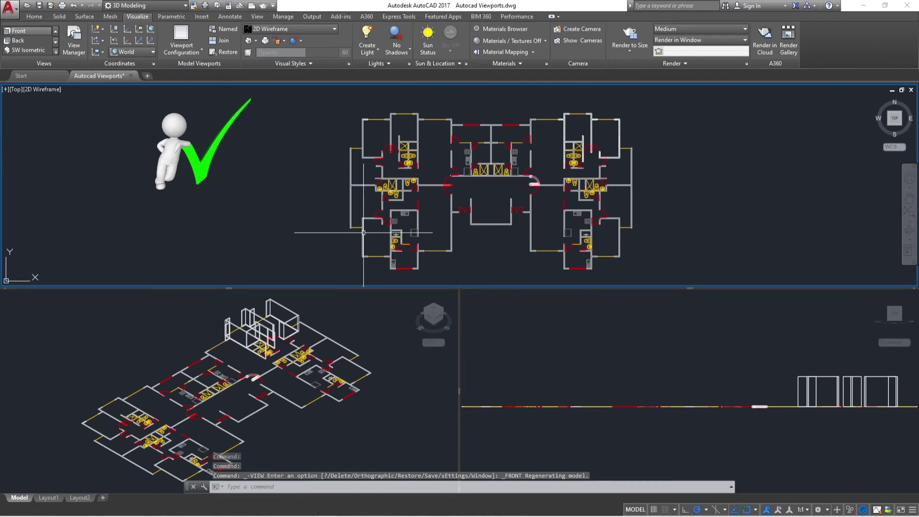
{"action": "left_click", "coordinate": [325, 407]}
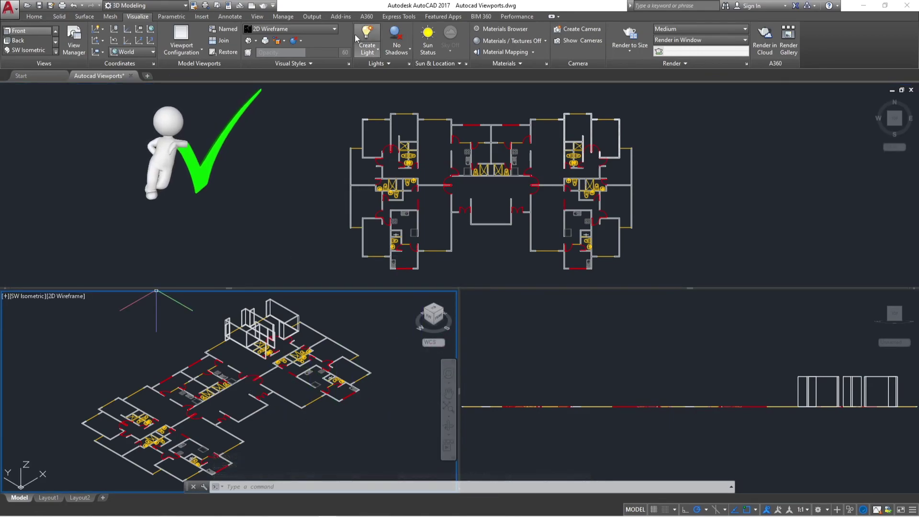
{"action": "left_click", "coordinate": [323, 30]}
{"action": "left_click", "coordinate": [373, 64]}
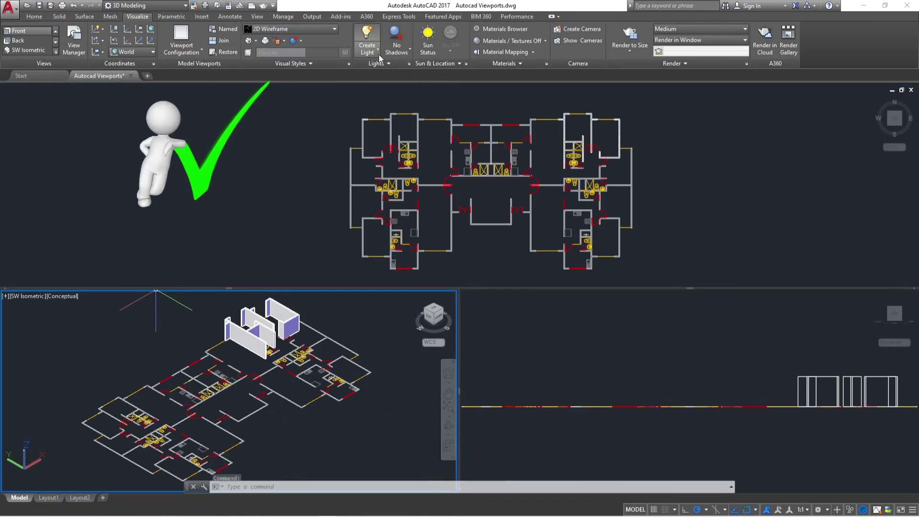
{"action": "left_click", "coordinate": [673, 389]}
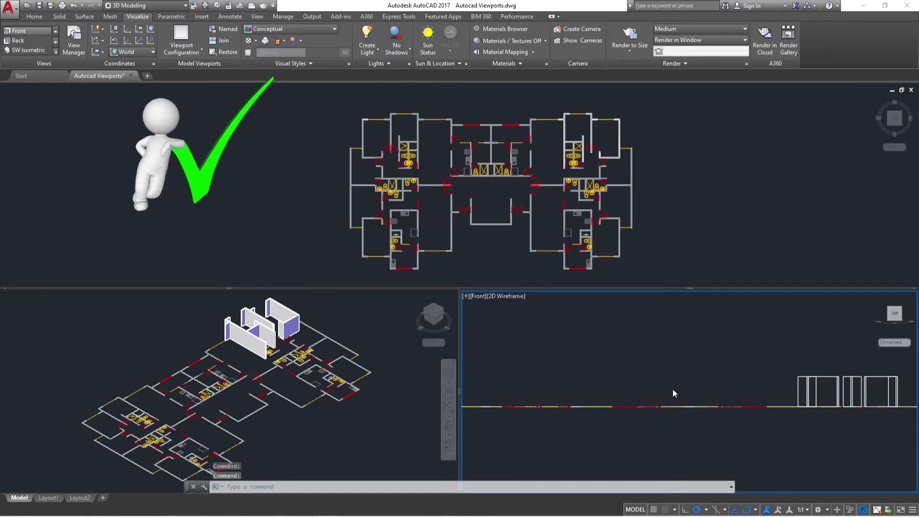
{"action": "left_click", "coordinate": [324, 31]}
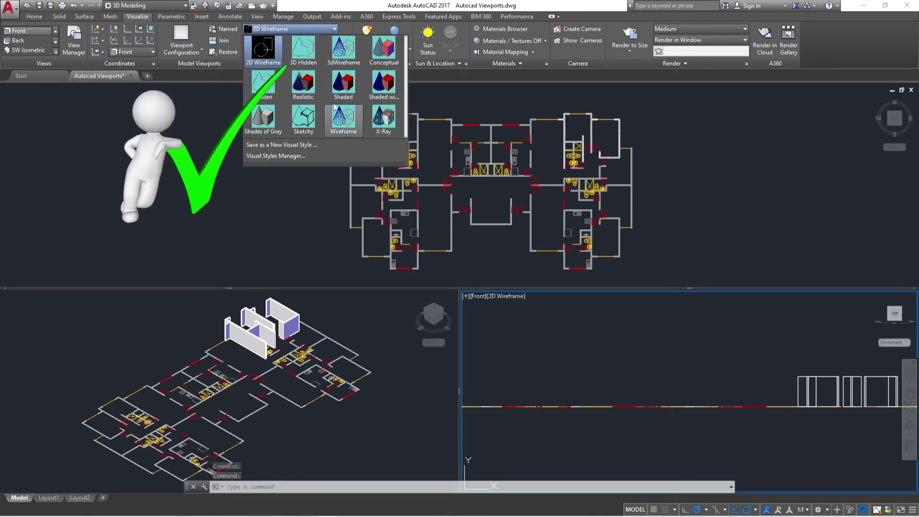
{"action": "left_click", "coordinate": [301, 87]}
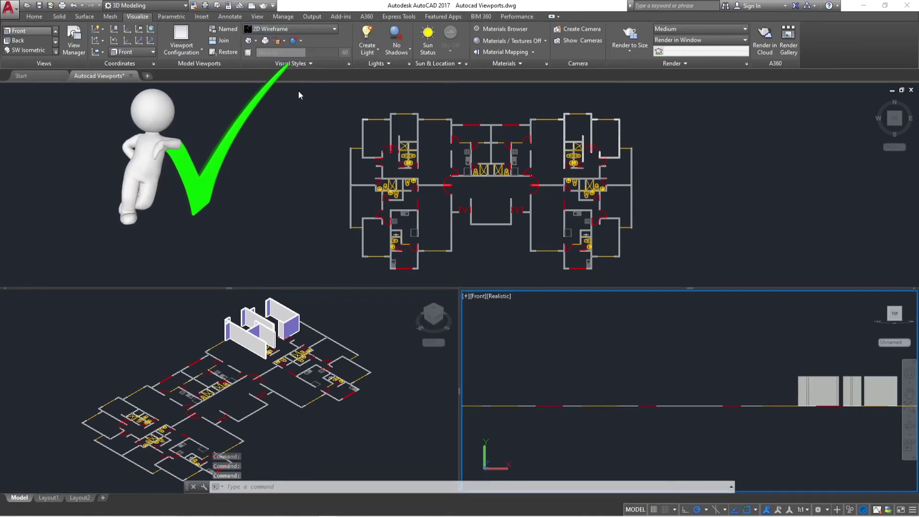
Cancel accidental window selections and zoom the Front viewport to extents
{"action": "left_click", "coordinate": [609, 349]}
{"action": "scroll", "coordinate": [724, 394], "scroll_direction": "up", "scroll_amount": 3}
{"action": "key", "text": "Escape"}
{"action": "key", "text": "Escape"}
{"action": "scroll", "coordinate": [759, 396], "scroll_direction": "down", "scroll_amount": 2}
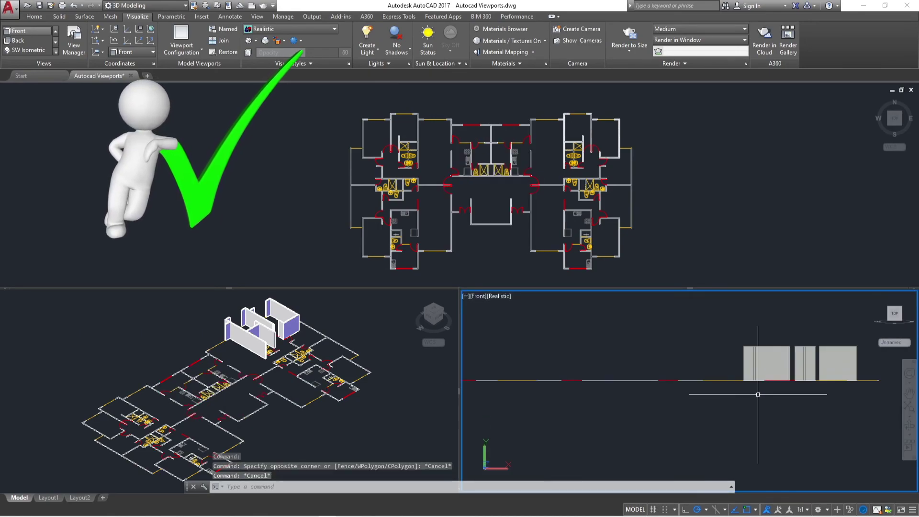
{"action": "left_click", "coordinate": [765, 409]}
{"action": "key", "text": "Escape"}
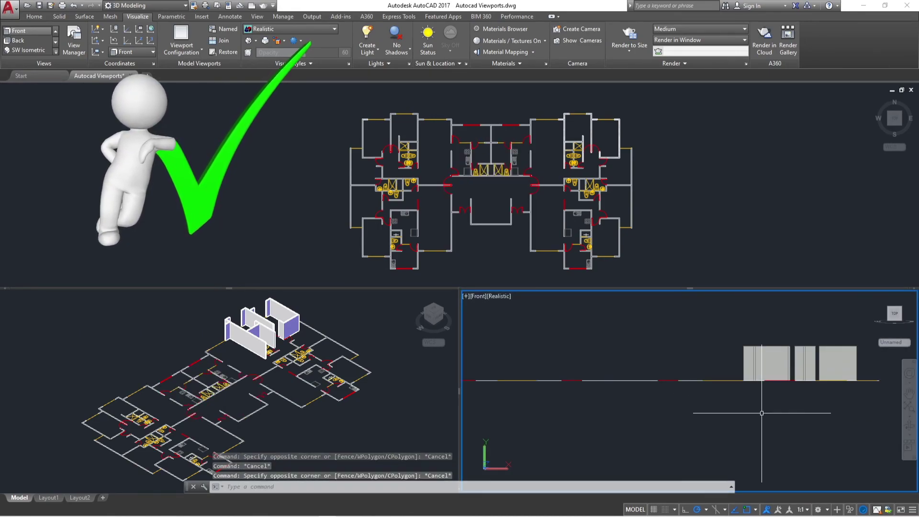
{"action": "type", "text": "z"}
{"action": "key", "text": "Return"}
{"action": "type", "text": "e"}
{"action": "key", "text": "Return"}
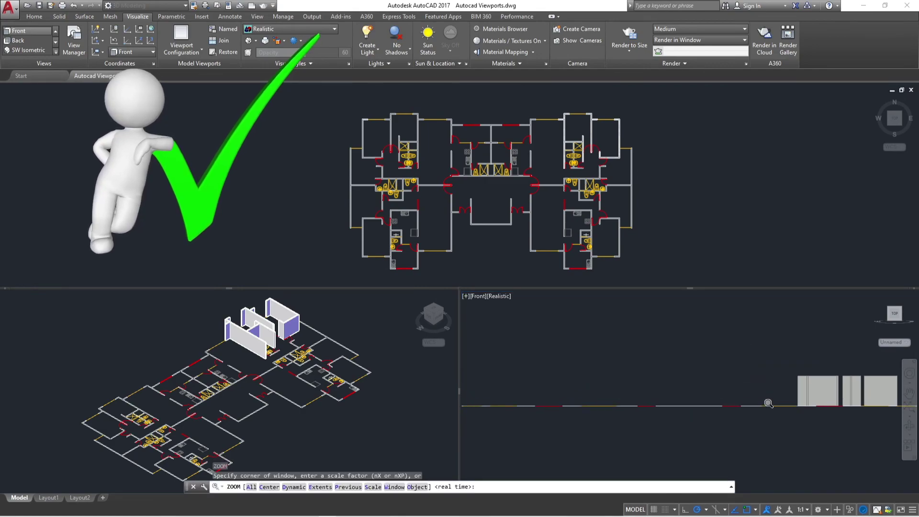
Zoom the top plan viewport to its extents
{"action": "left_click", "coordinate": [379, 405]}
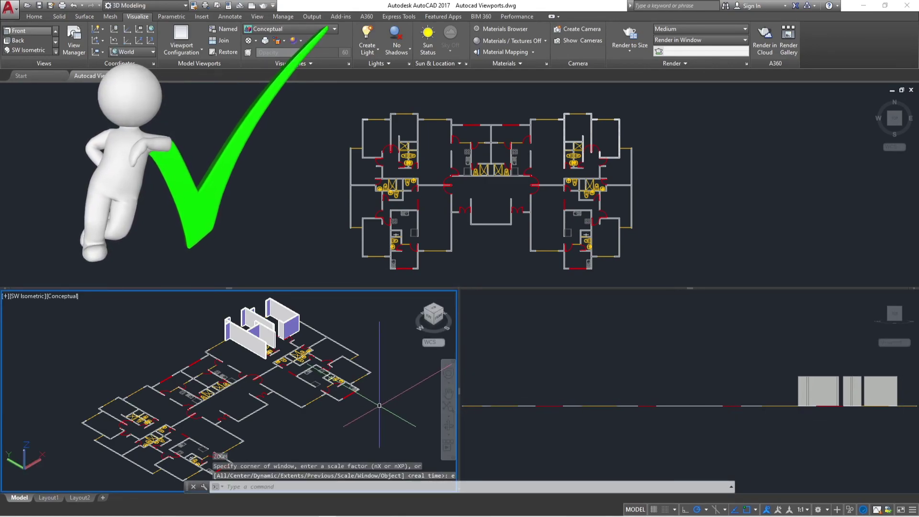
{"action": "left_click", "coordinate": [670, 230]}
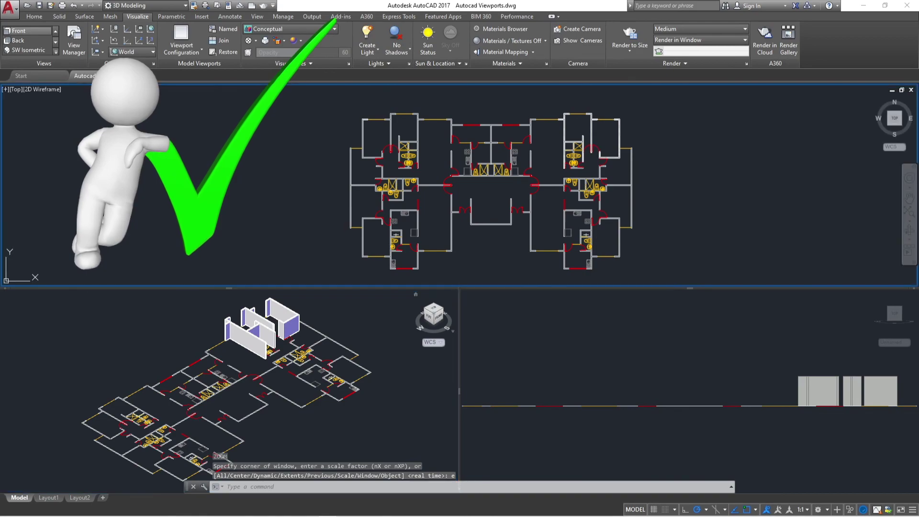
{"action": "key", "text": "Return"}
{"action": "type", "text": "e"}
{"action": "key", "text": "Return"}
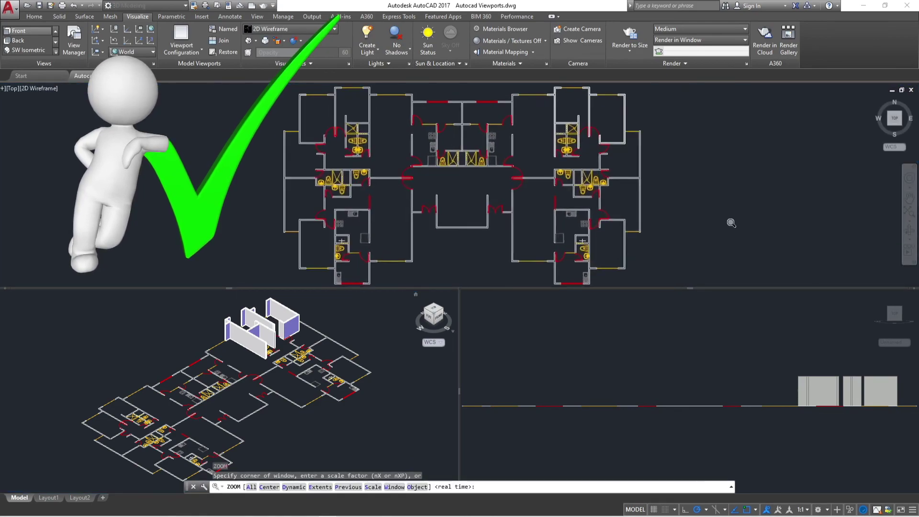